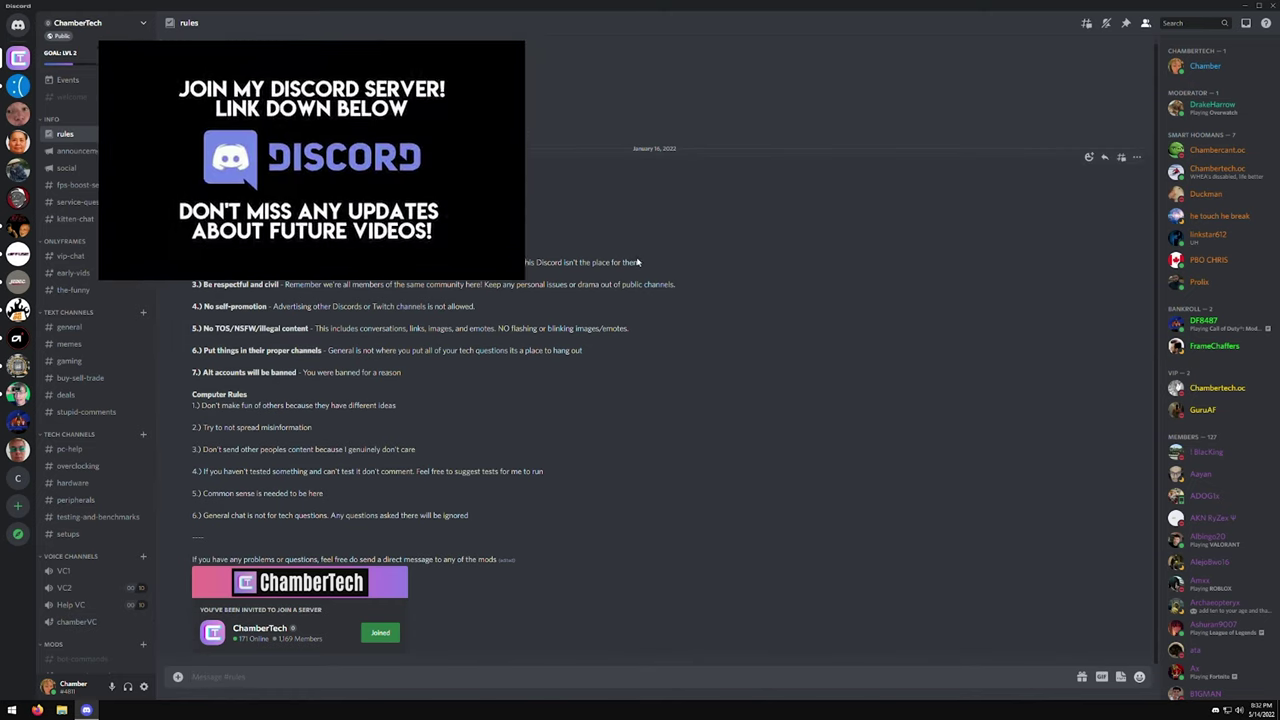
- Browse ChamberTech's #general, #pc-help, #setups, #peripherals, #testing-and-benchmarks and #overclocking channels
click(69, 327)
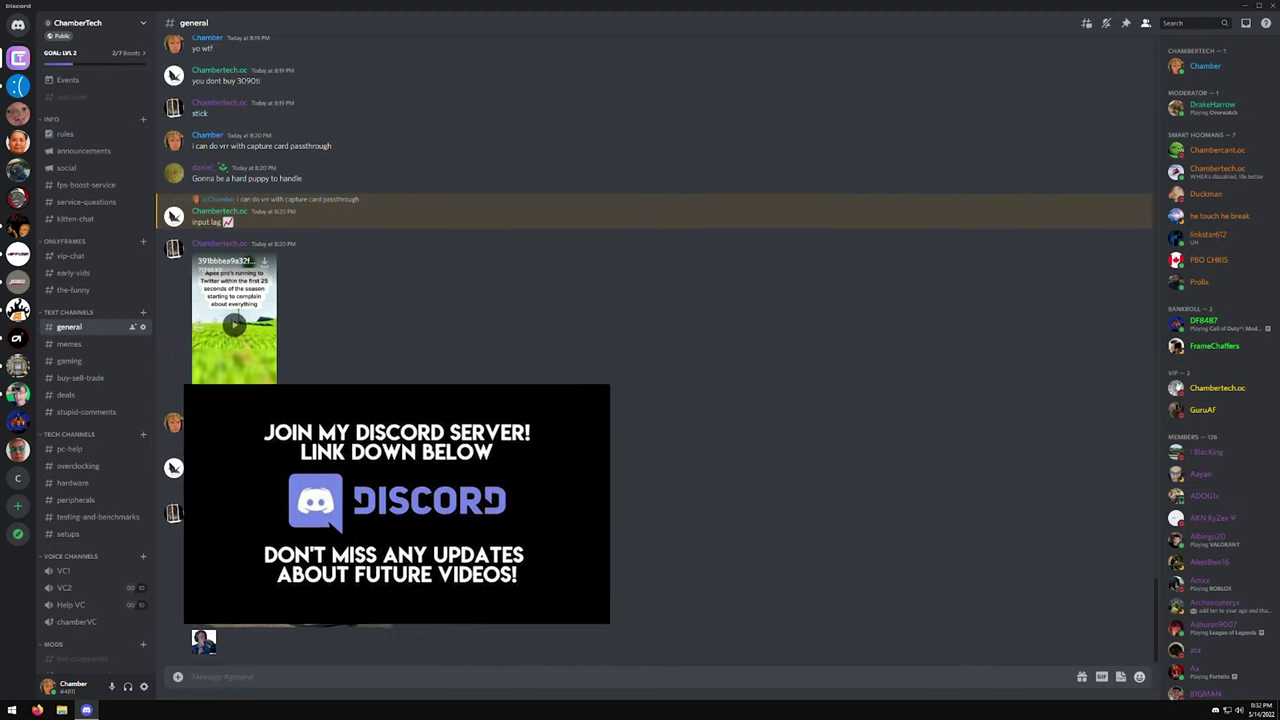
click(110, 452)
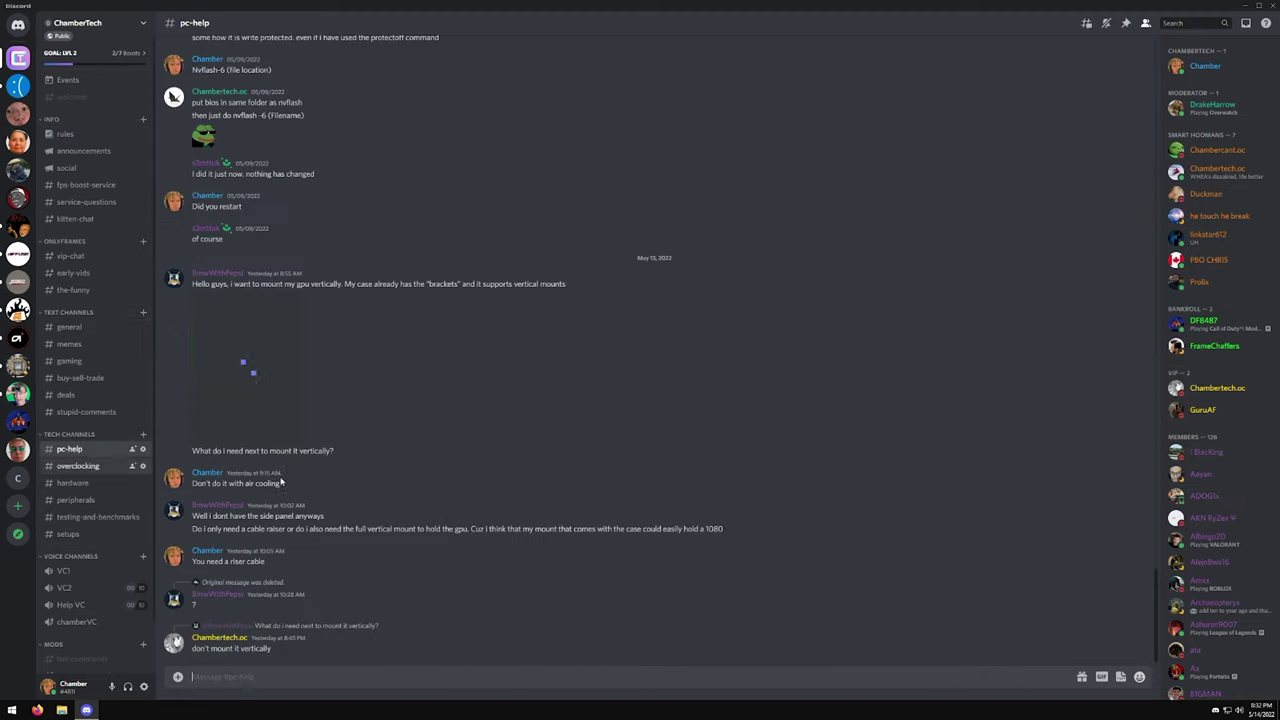
click(80, 533)
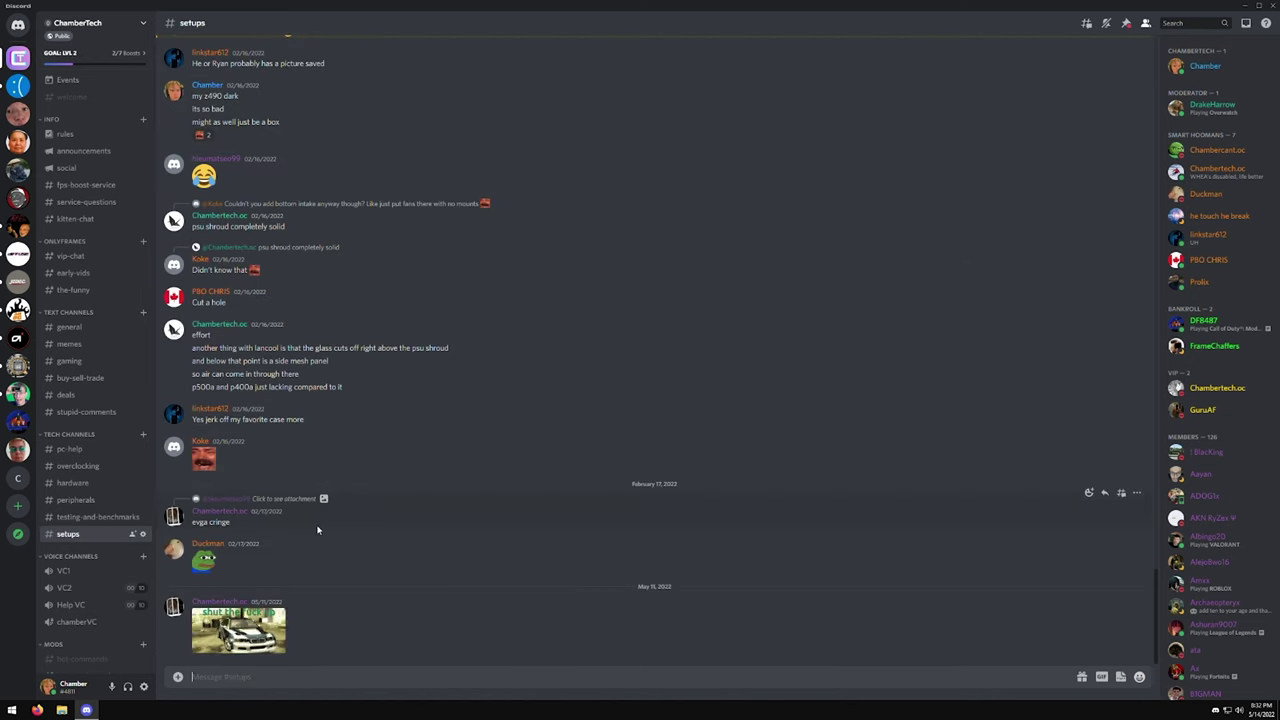
click(74, 500)
click(69, 519)
scroll(441, 401, up, 10)
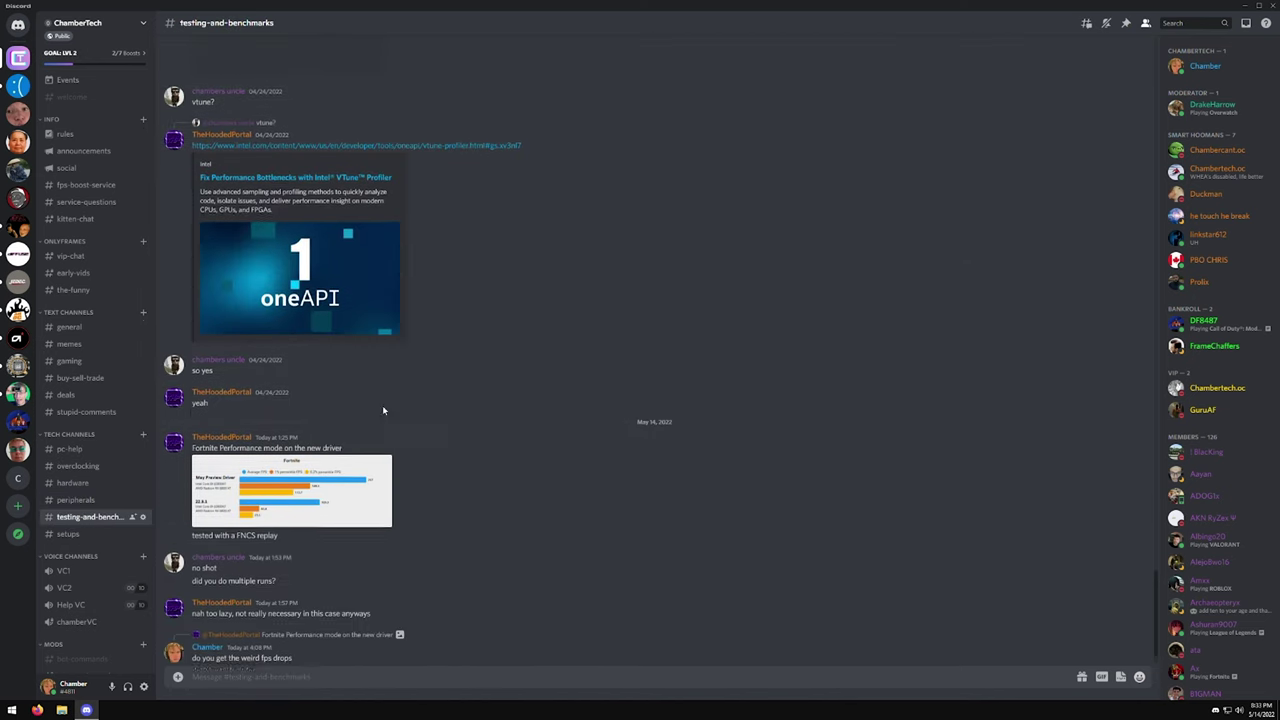
click(76, 465)
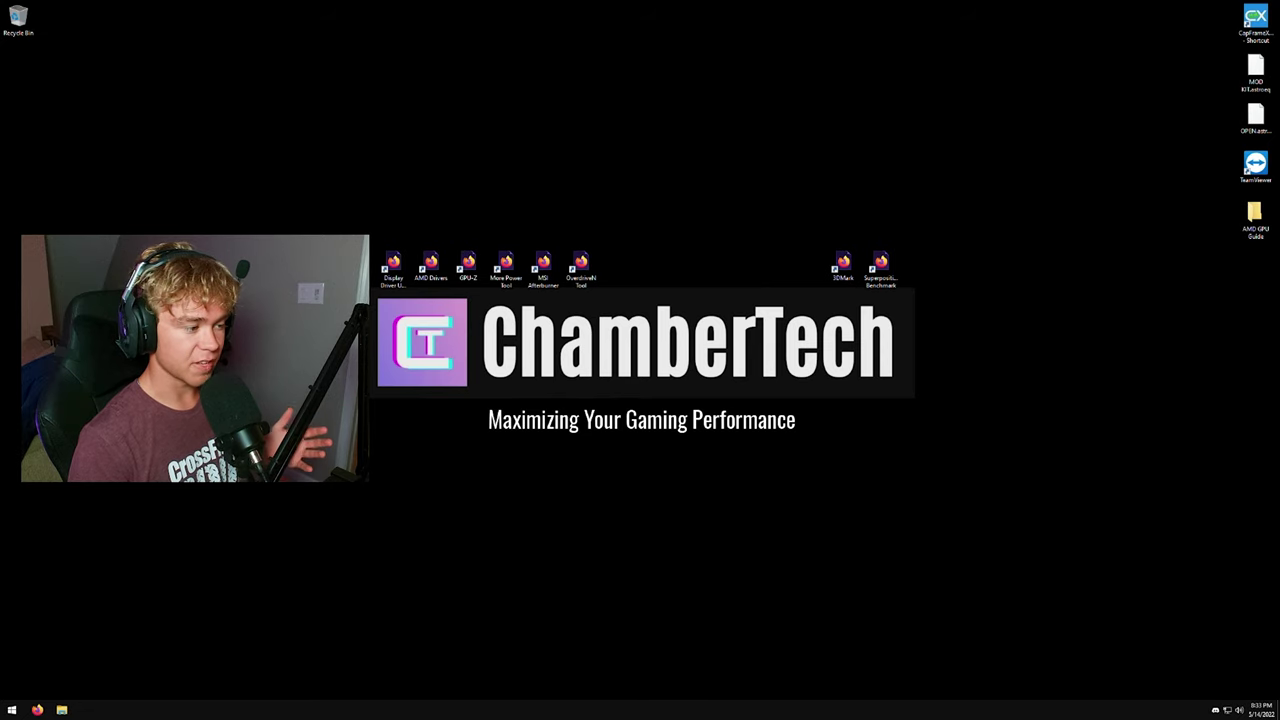
- Open and scroll Guru3D's DDU download page, minimize Firefox, then launch the AMD Drivers shortcut
double_click(392, 265)
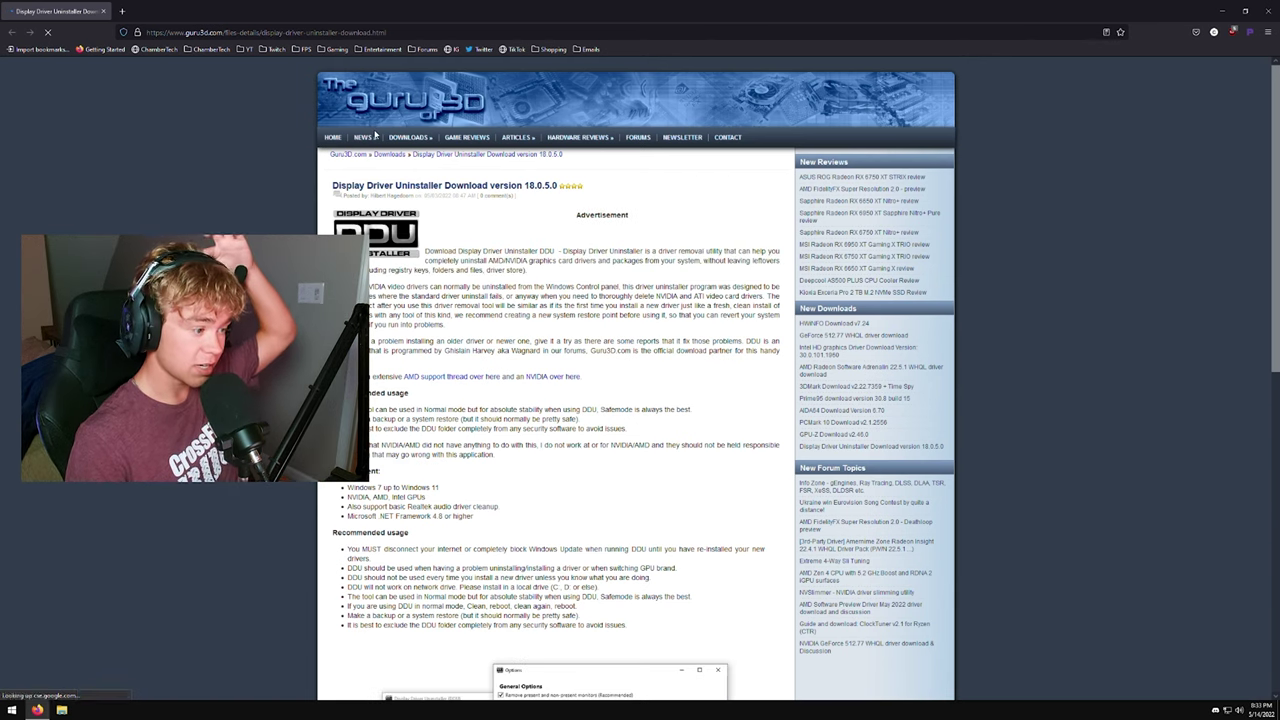
mouse_move(364, 139)
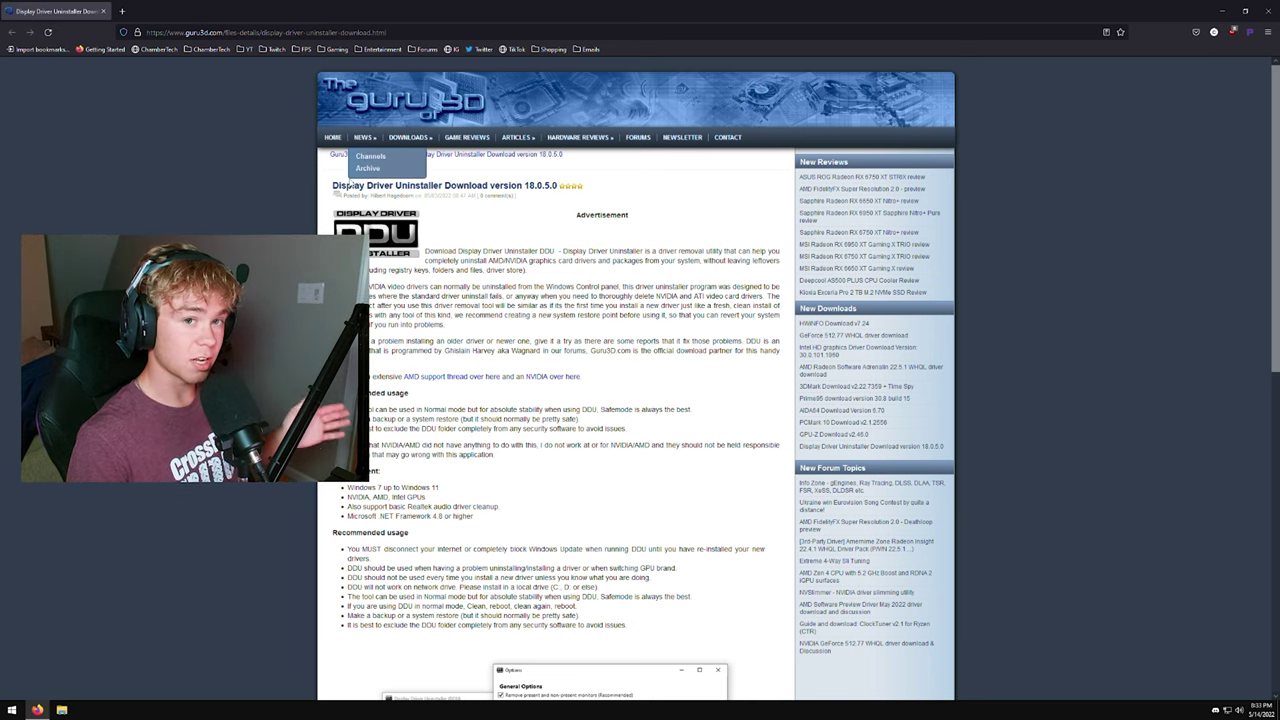
scroll(389, 314, down, 5)
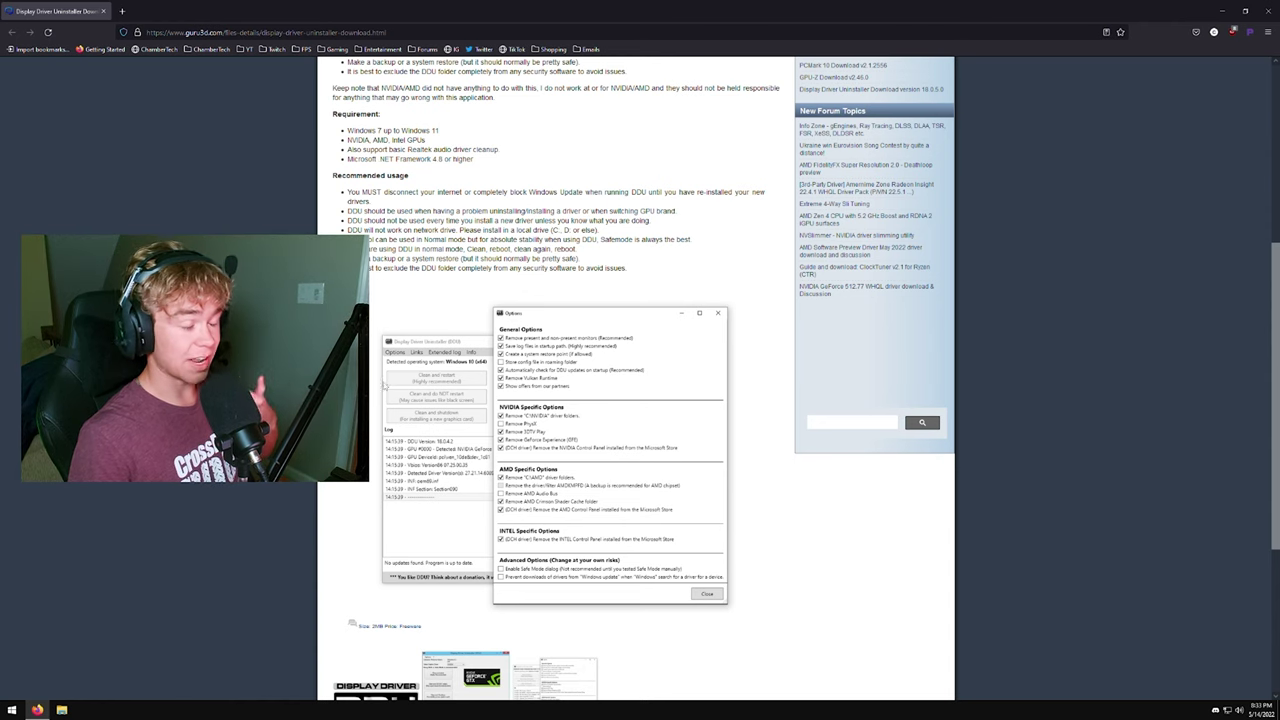
scroll(387, 389, up, 3)
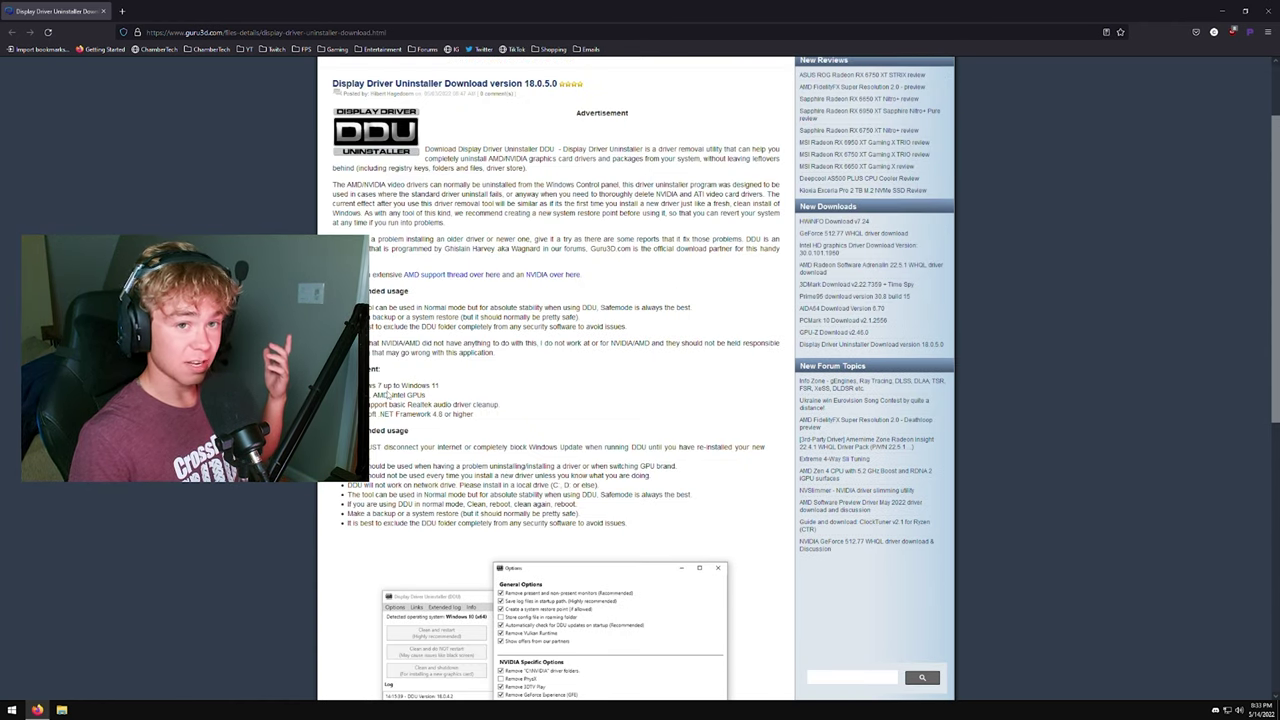
scroll(386, 395, up, 1)
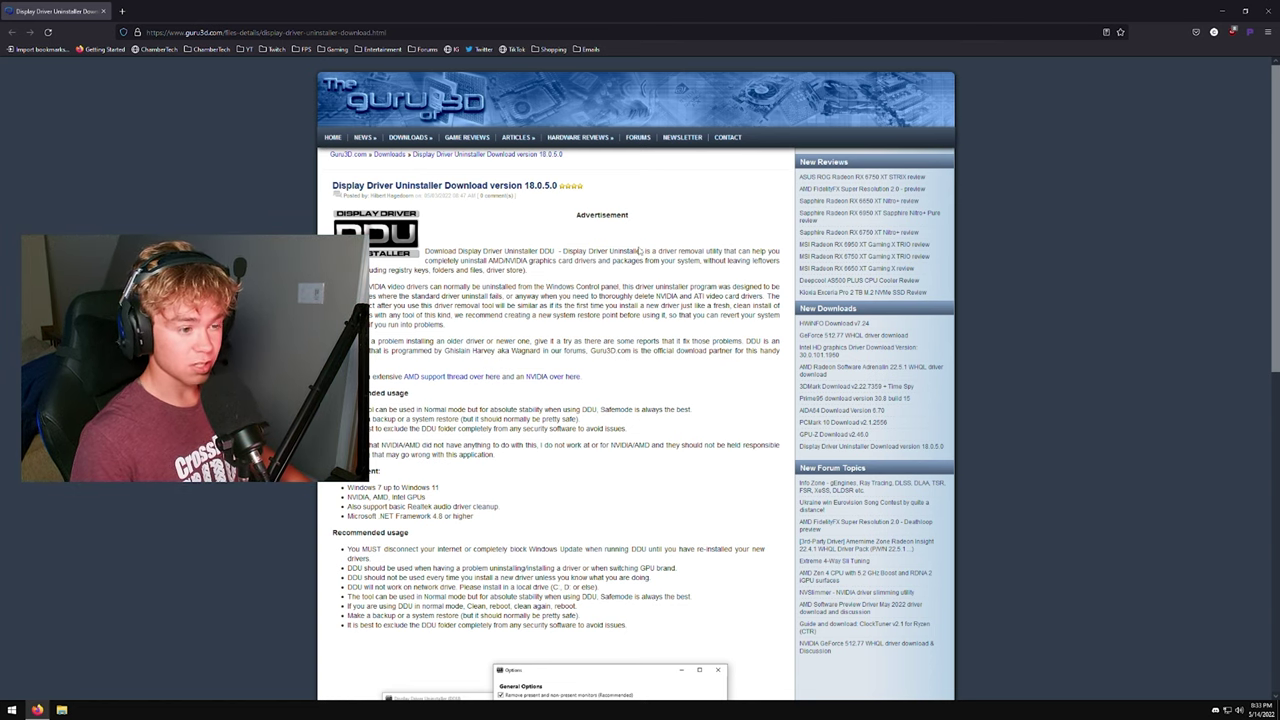
click(1226, 8)
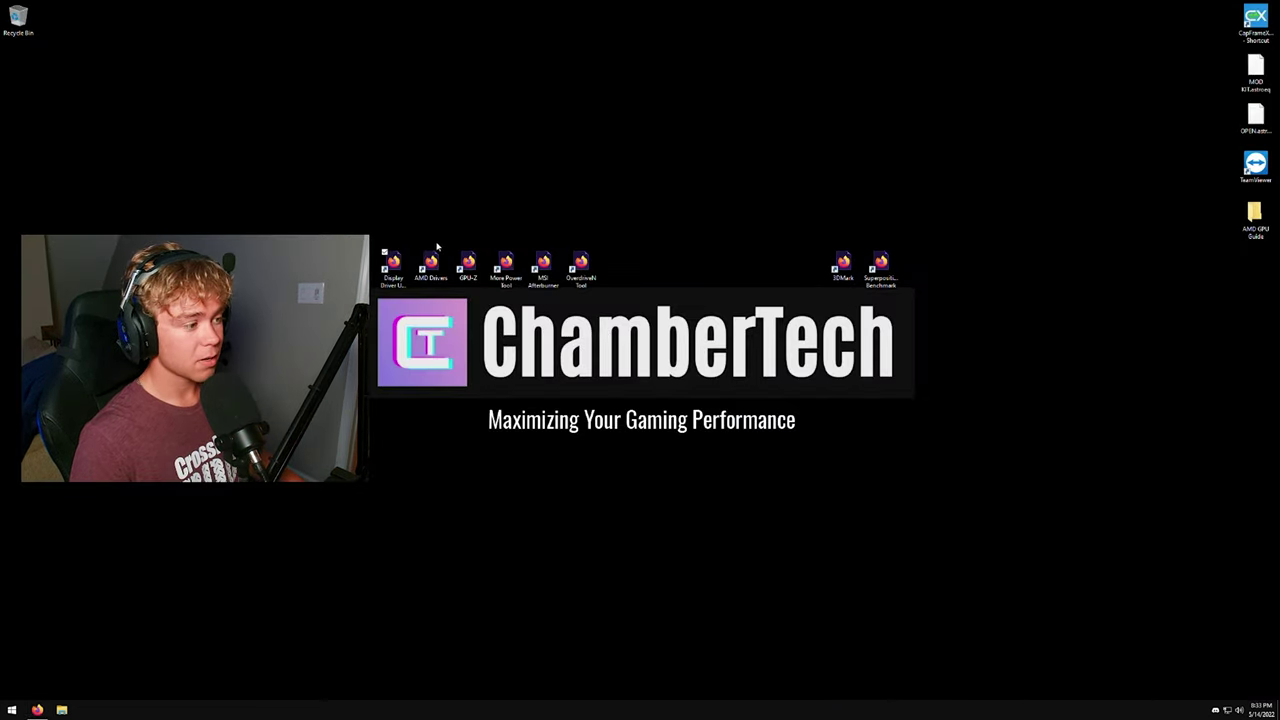
double_click(429, 264)
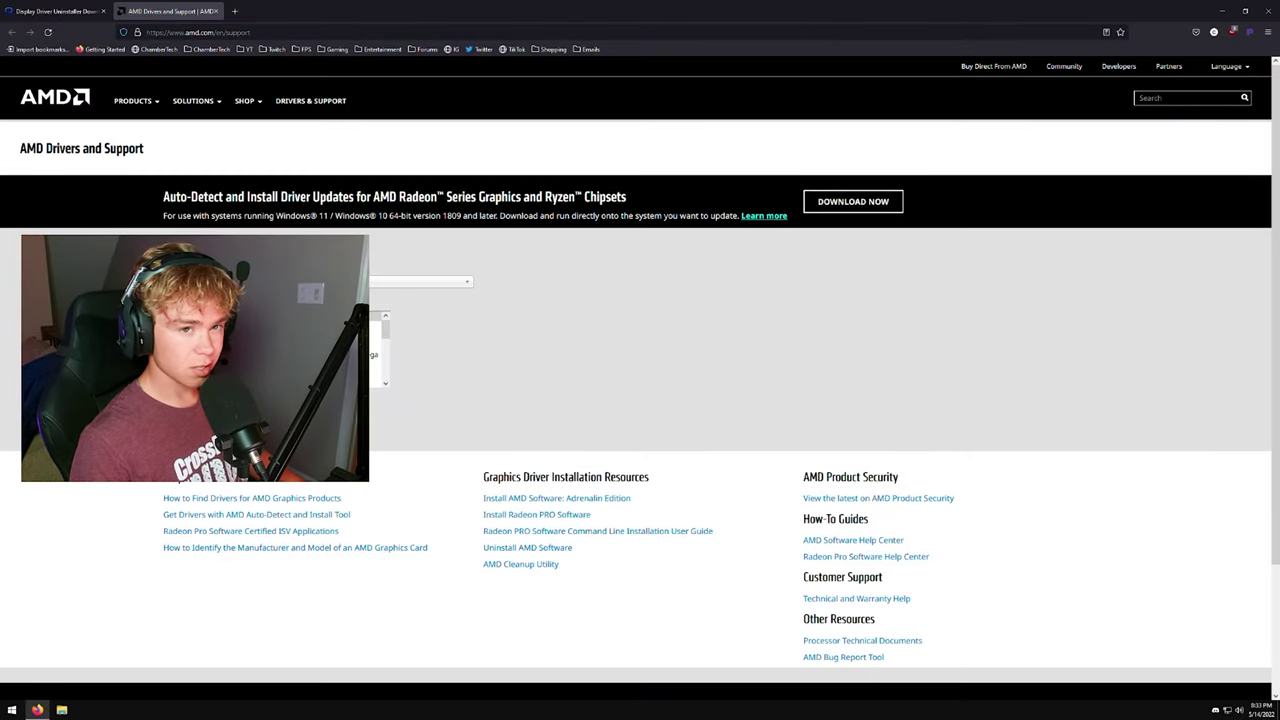
- Select Radeon RX 6000 > RX 6700 Series > RX 6700 XT to reach its driver page
click(375, 326)
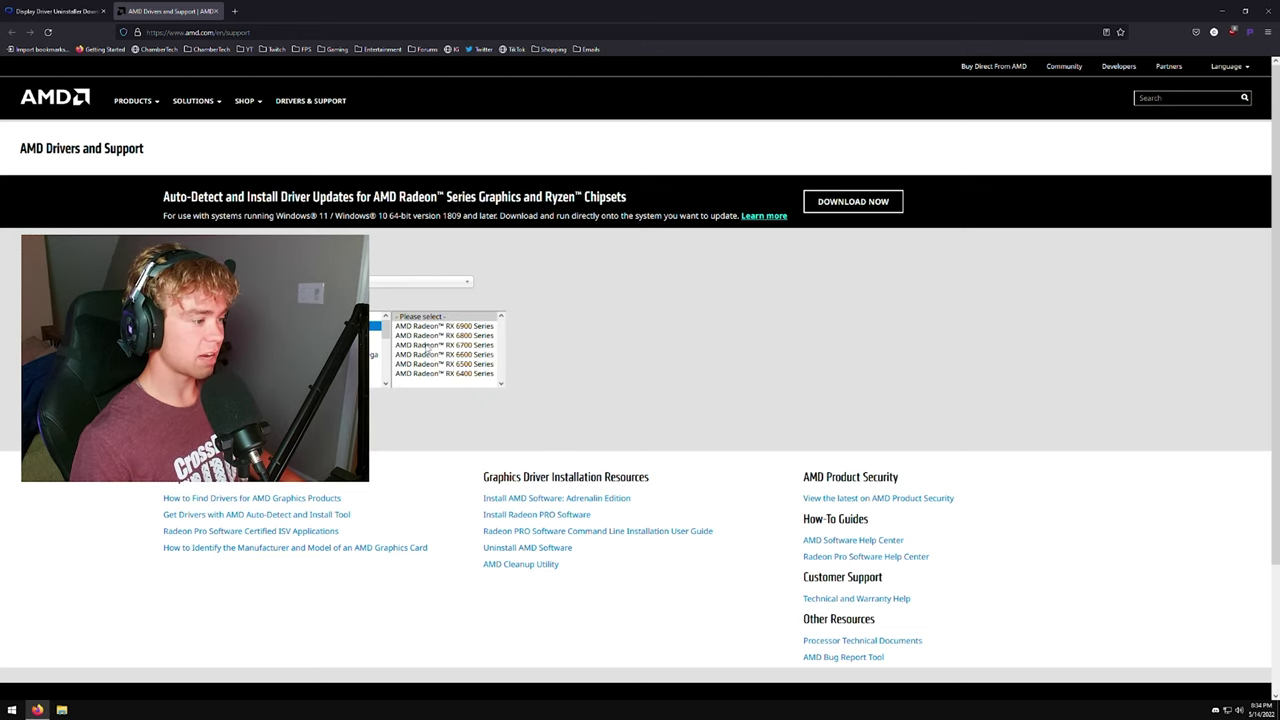
click(427, 345)
click(553, 335)
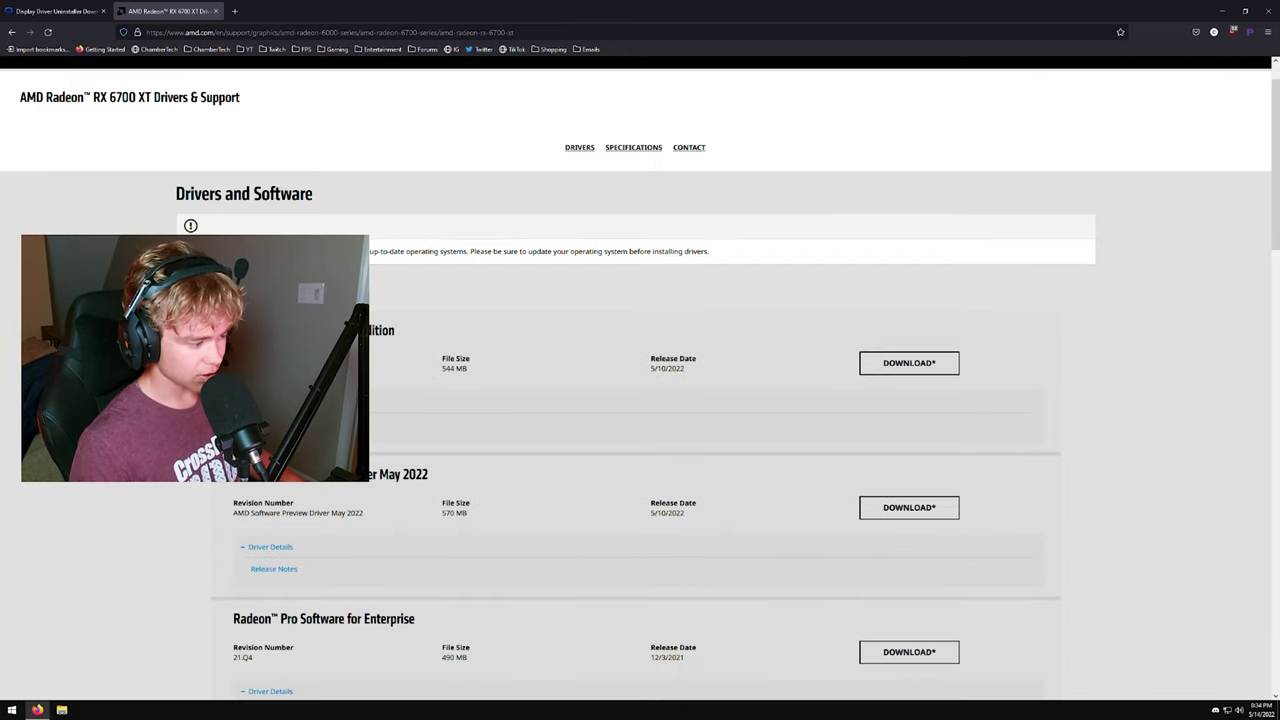
- Scroll down and open the AMD Software Preview Driver May 2022 release notes
scroll(640, 400, down, 7)
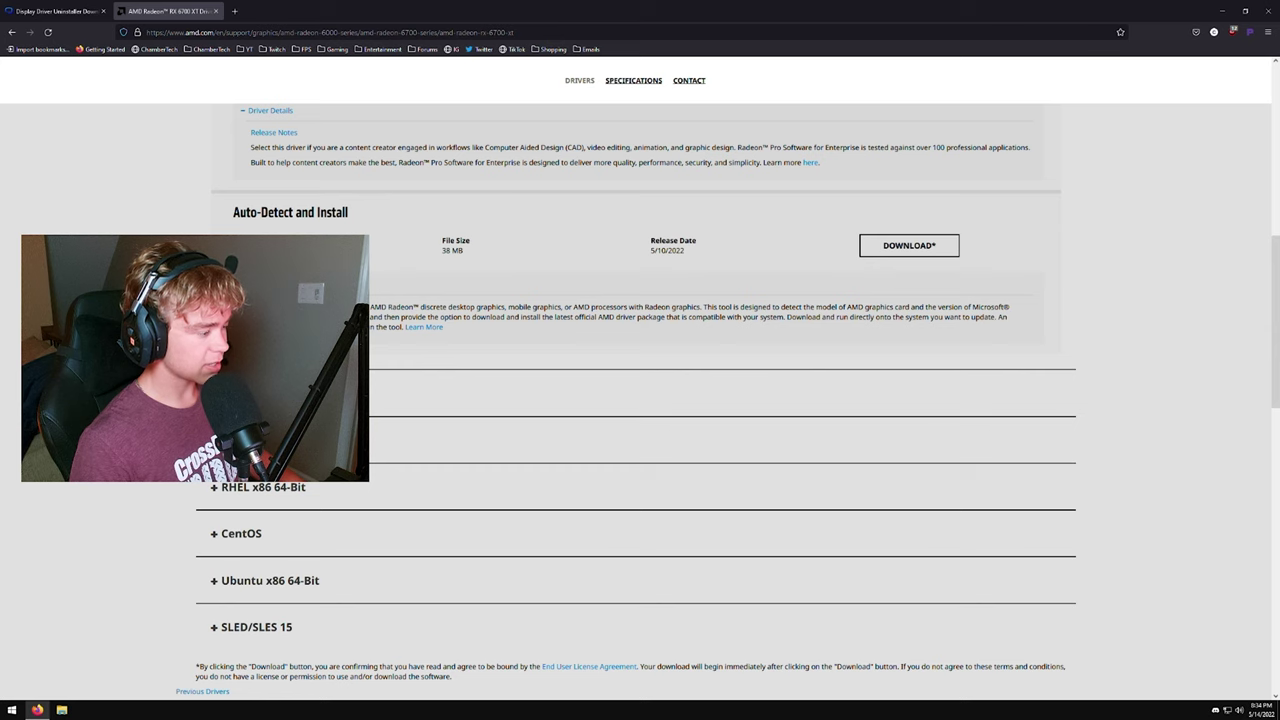
scroll(640, 400, down, 1)
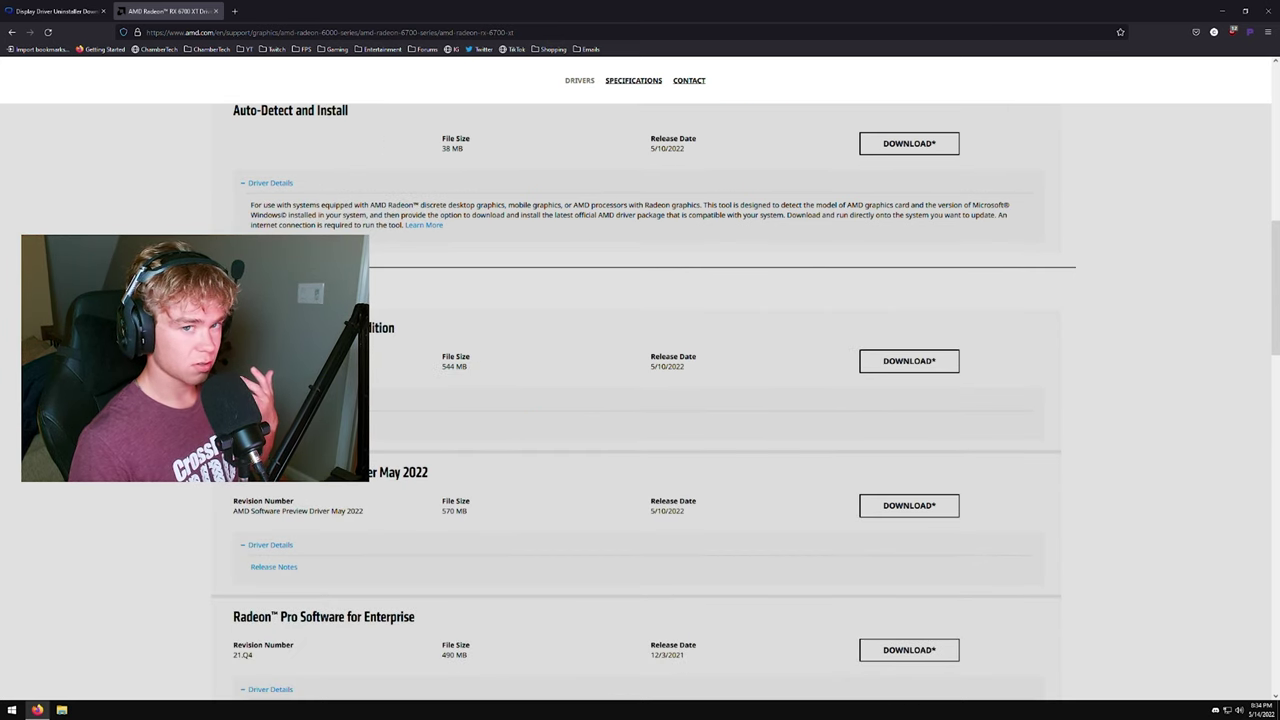
scroll(640, 400, down, 1)
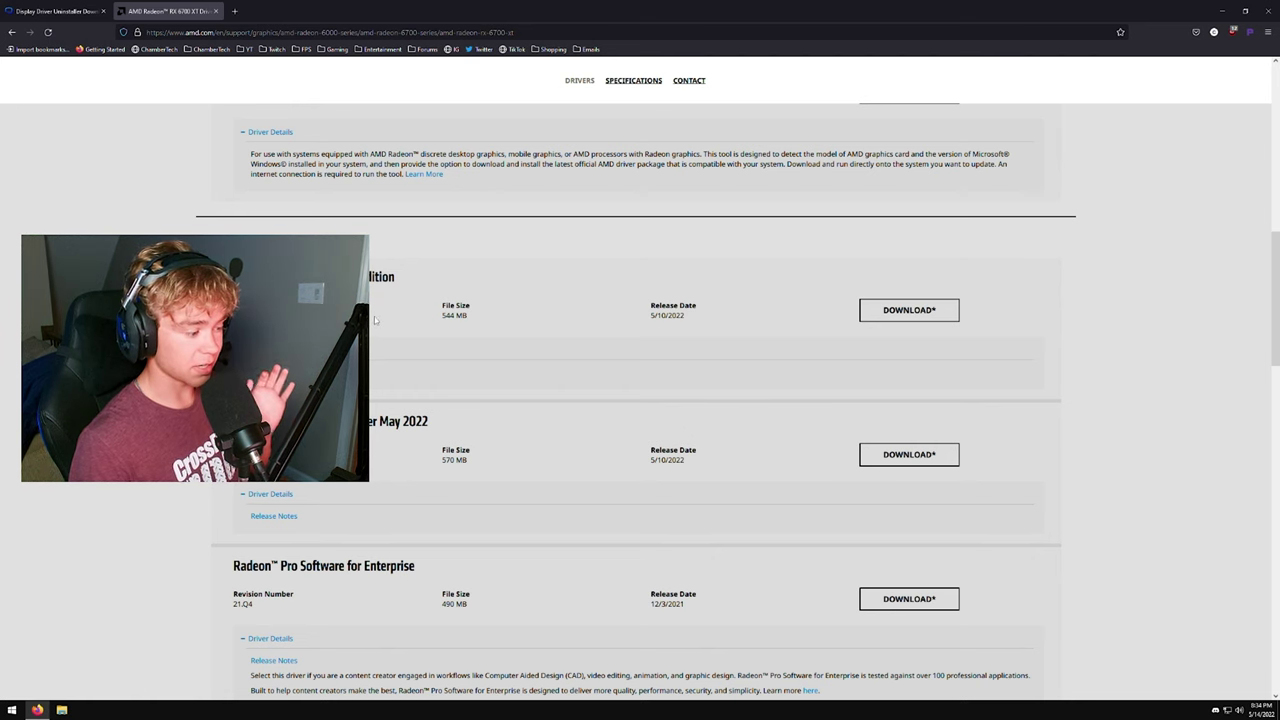
scroll(375, 320, down, 1)
click(273, 465)
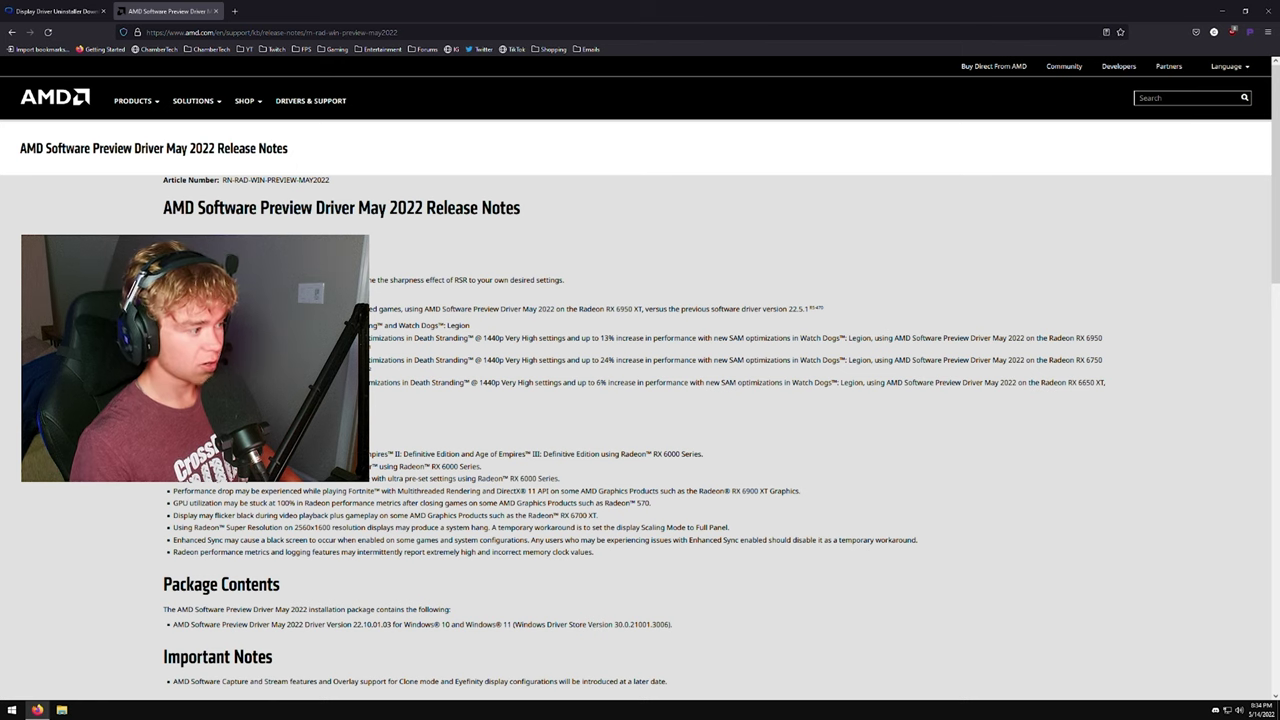
- Read the RSR sharpness and performance notes, then go back to the RX 6700 XT page
drag(564, 280, 388, 309)
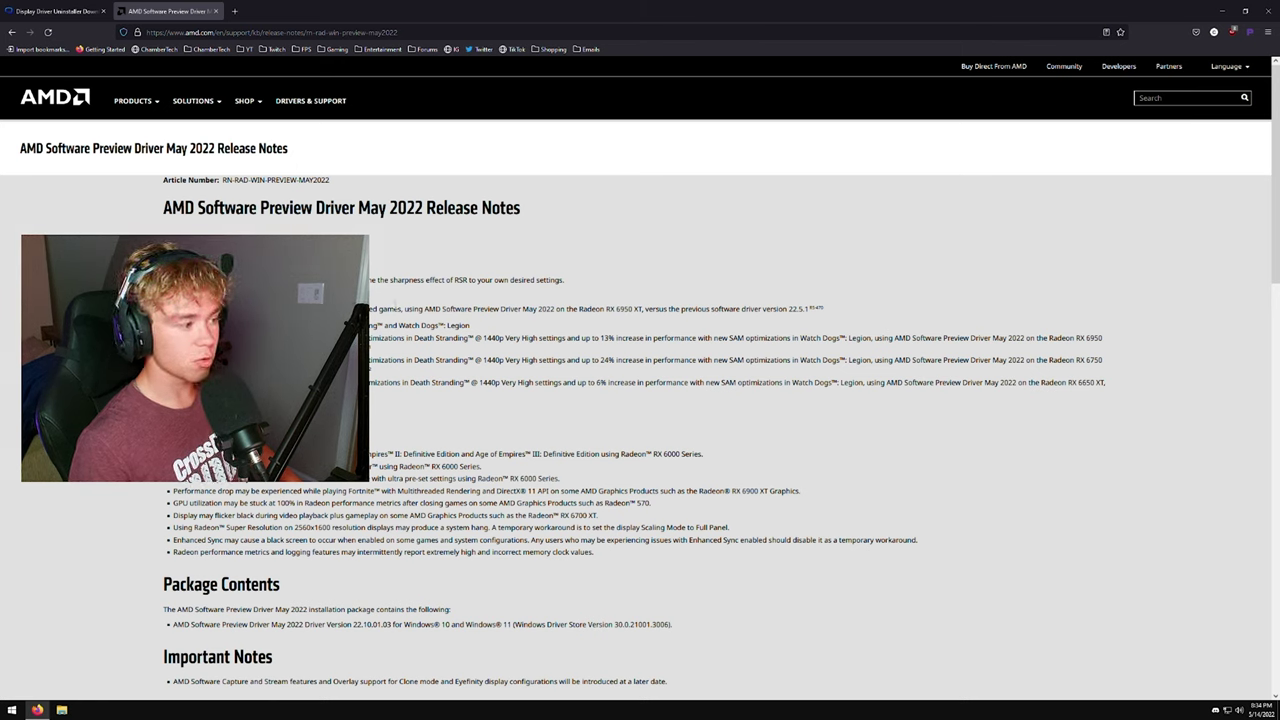
drag(416, 309, 772, 309)
click(770, 309)
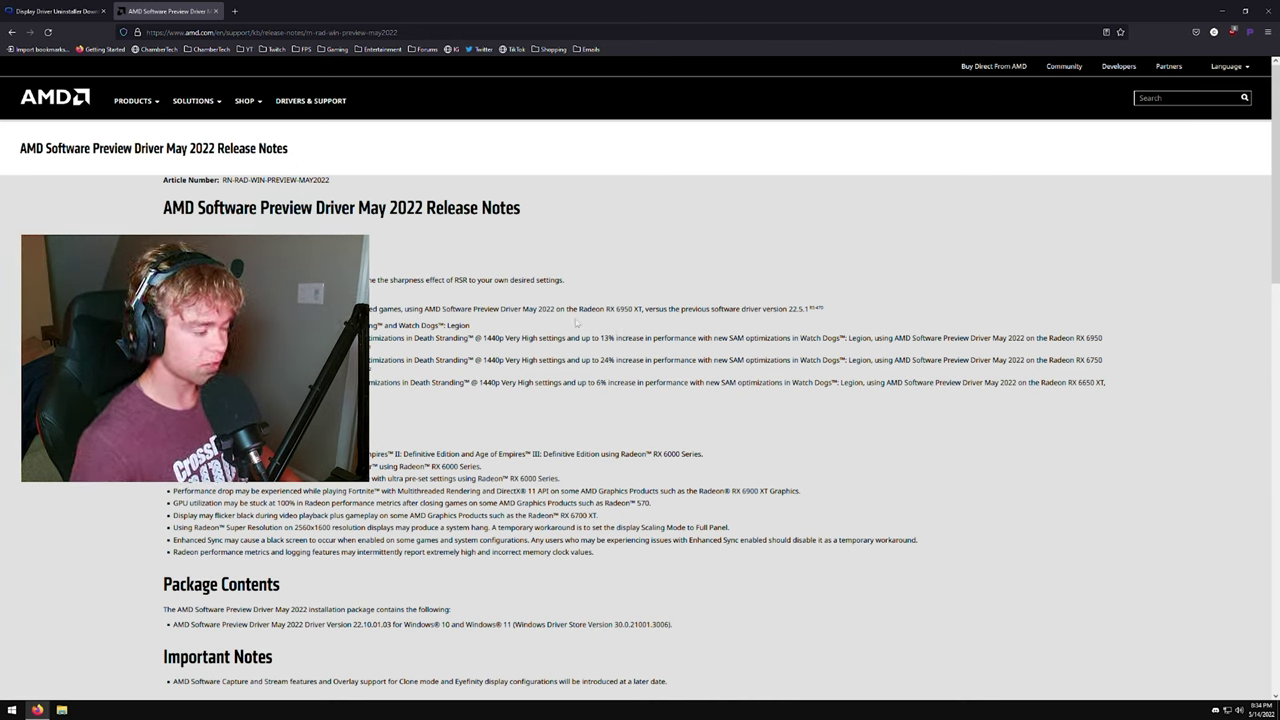
scroll(576, 322, down, 4)
scroll(576, 322, up, 4)
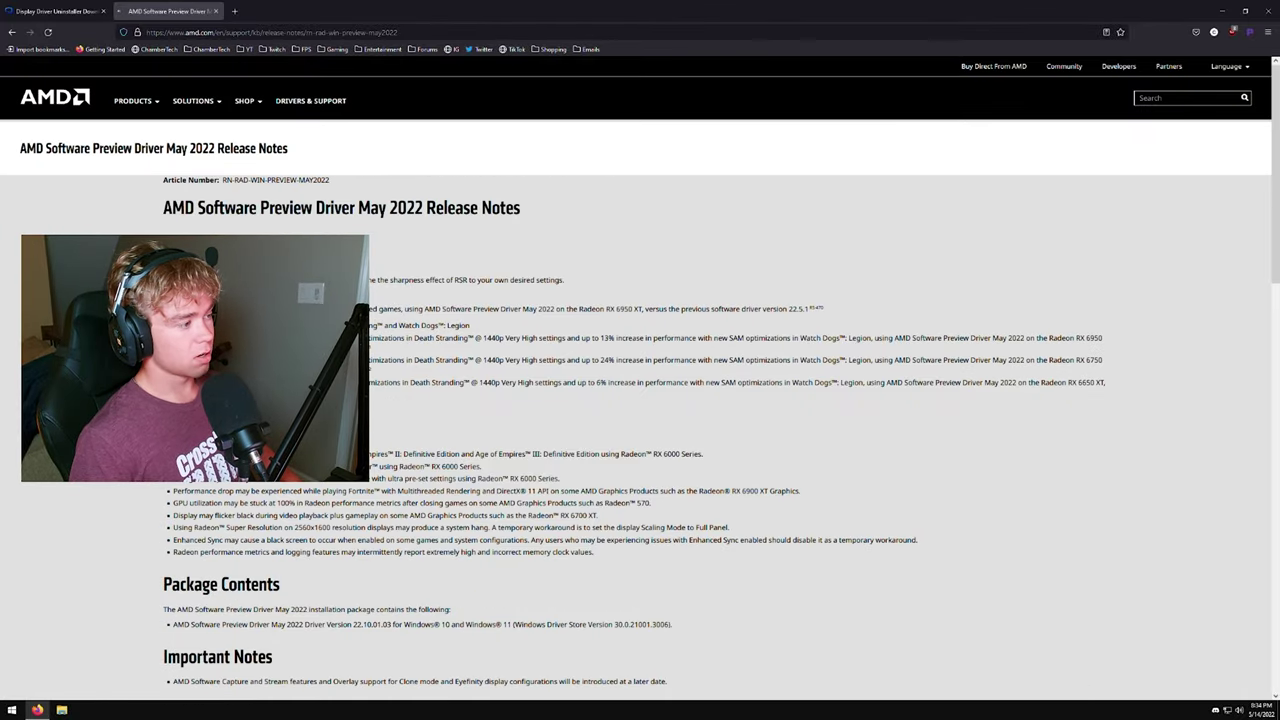
key(alt+Left)
scroll(384, 461, up, 15)
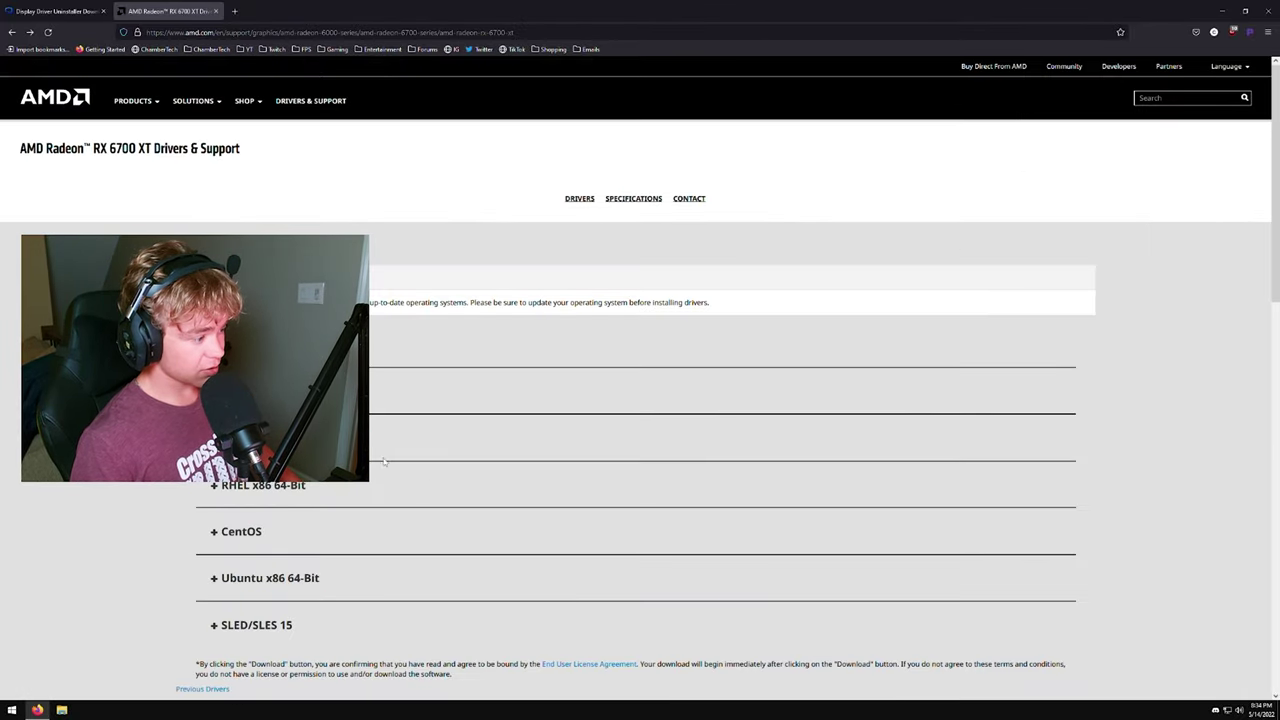
- Start the Windows 10 Preview Driver May 2022 download, dismiss the sign-up popup, and cancel it
scroll(640, 400, down, 2)
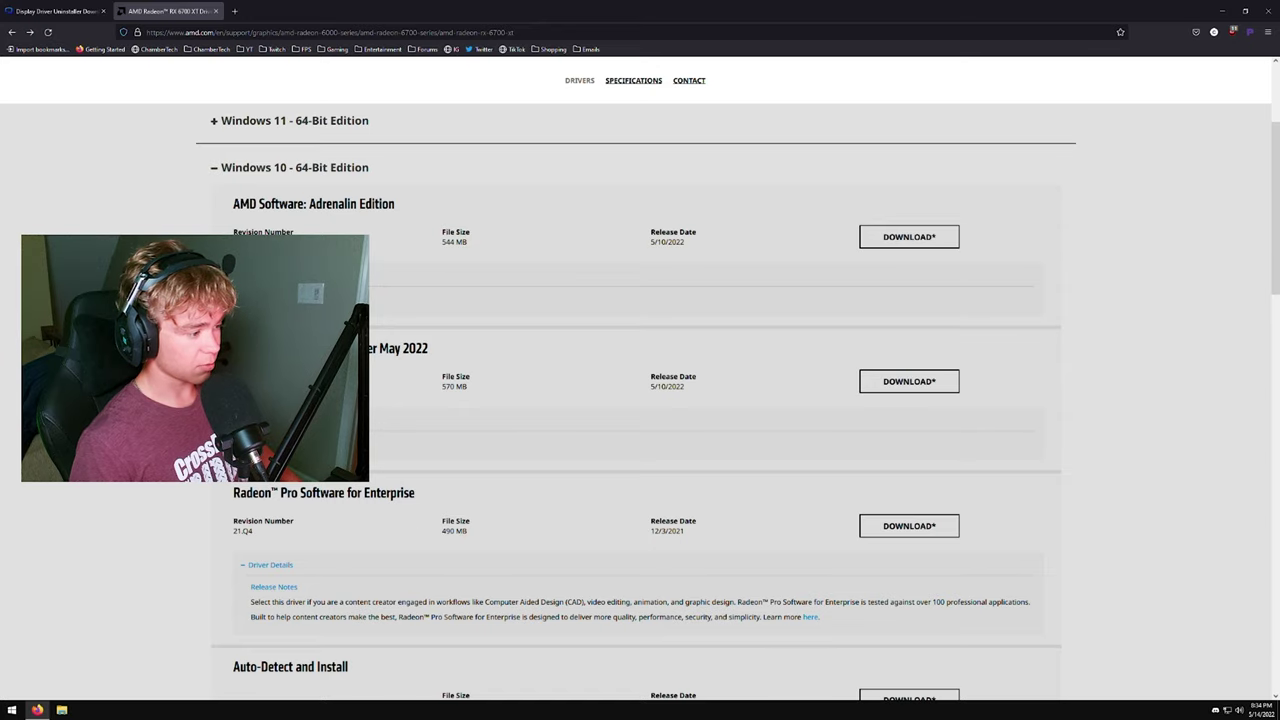
click(908, 381)
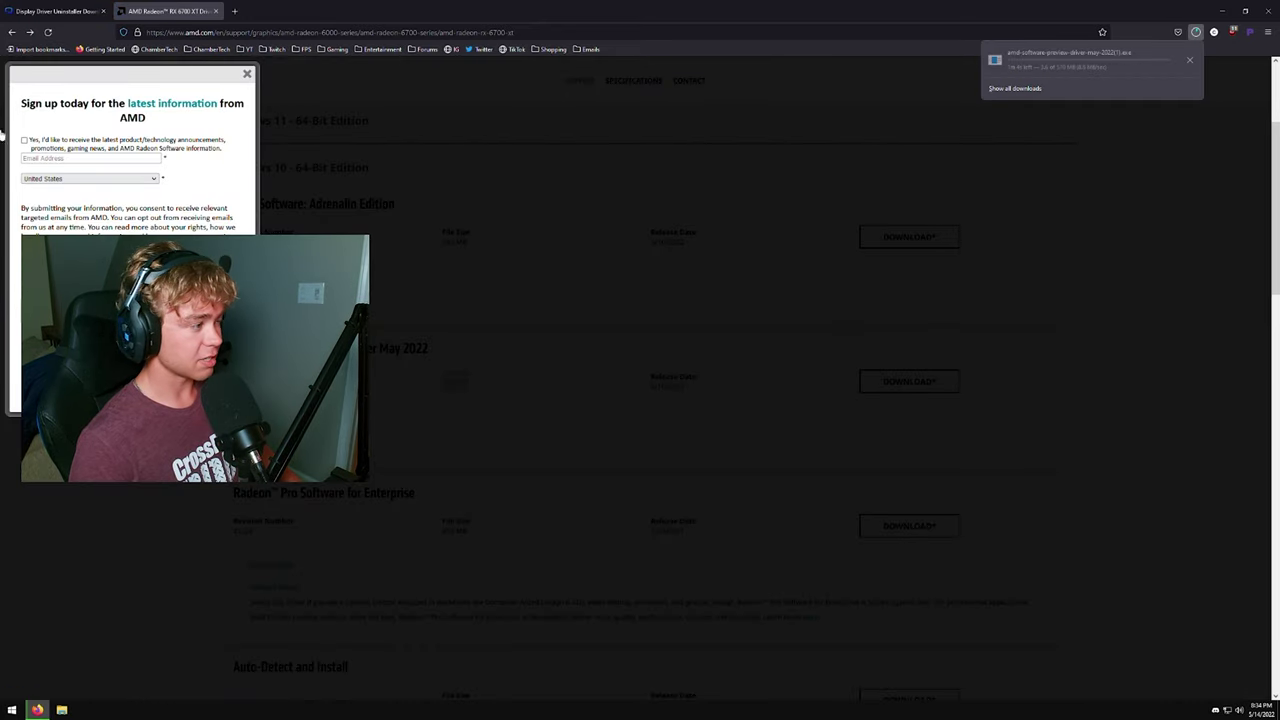
click(246, 74)
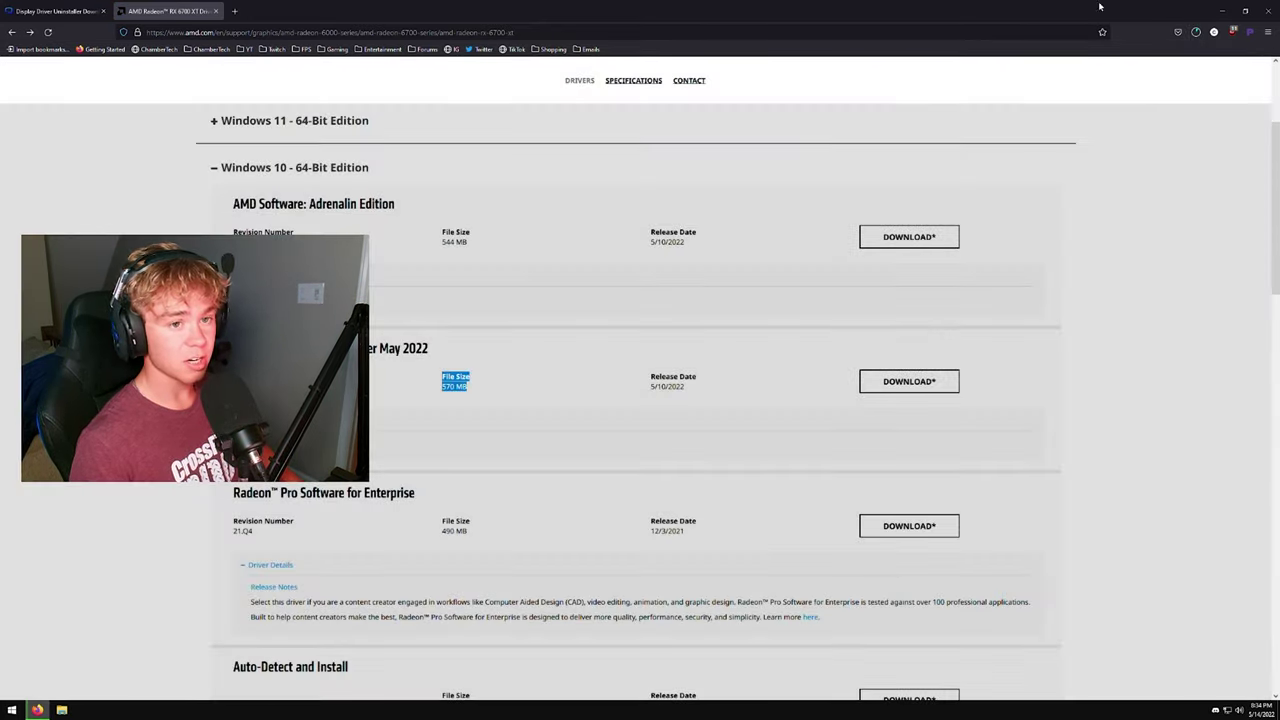
click(1195, 31)
click(1189, 63)
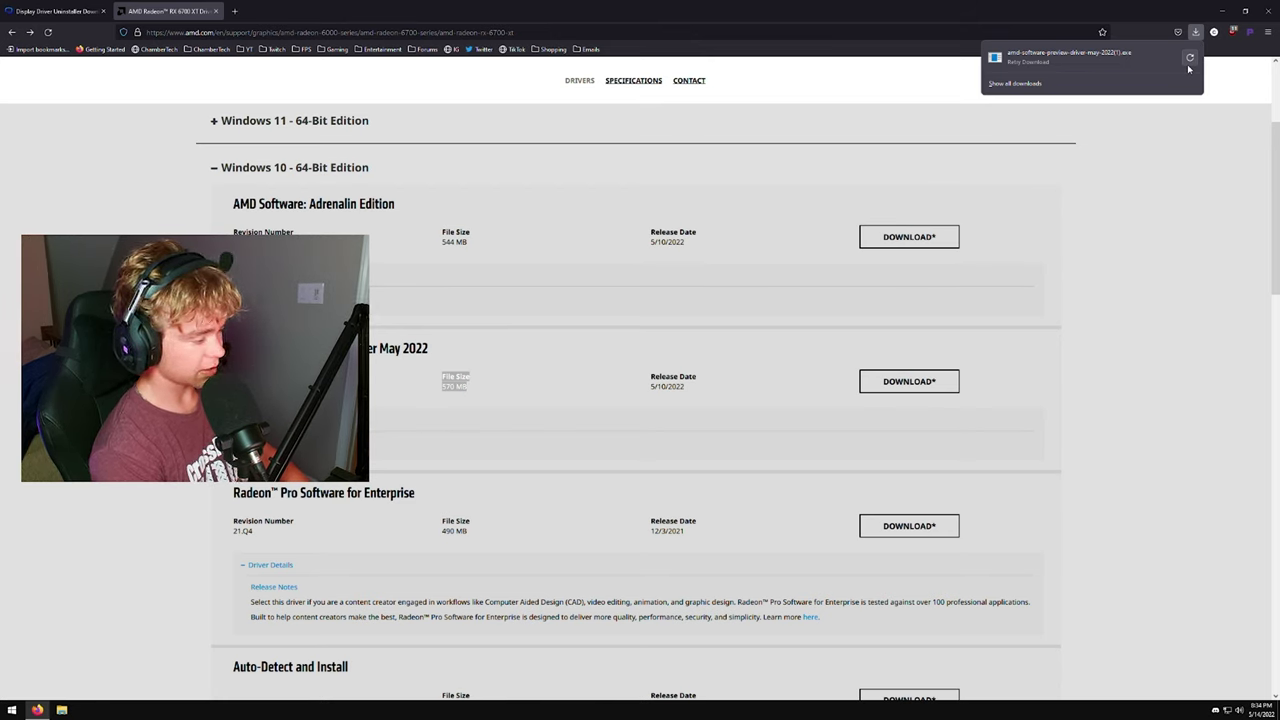
key(super+r)
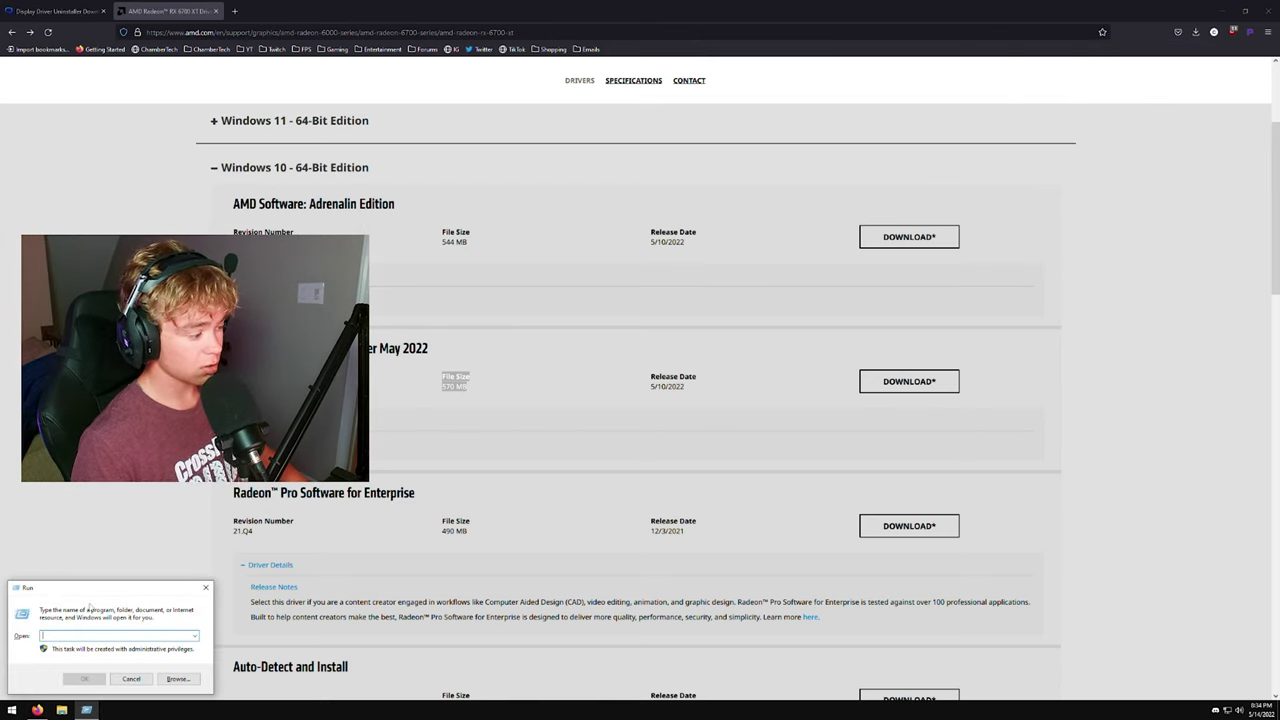
- Run msconfig and enable Minimal Safe boot on the Boot tab, confirming with OK
drag(114, 597, 661, 231)
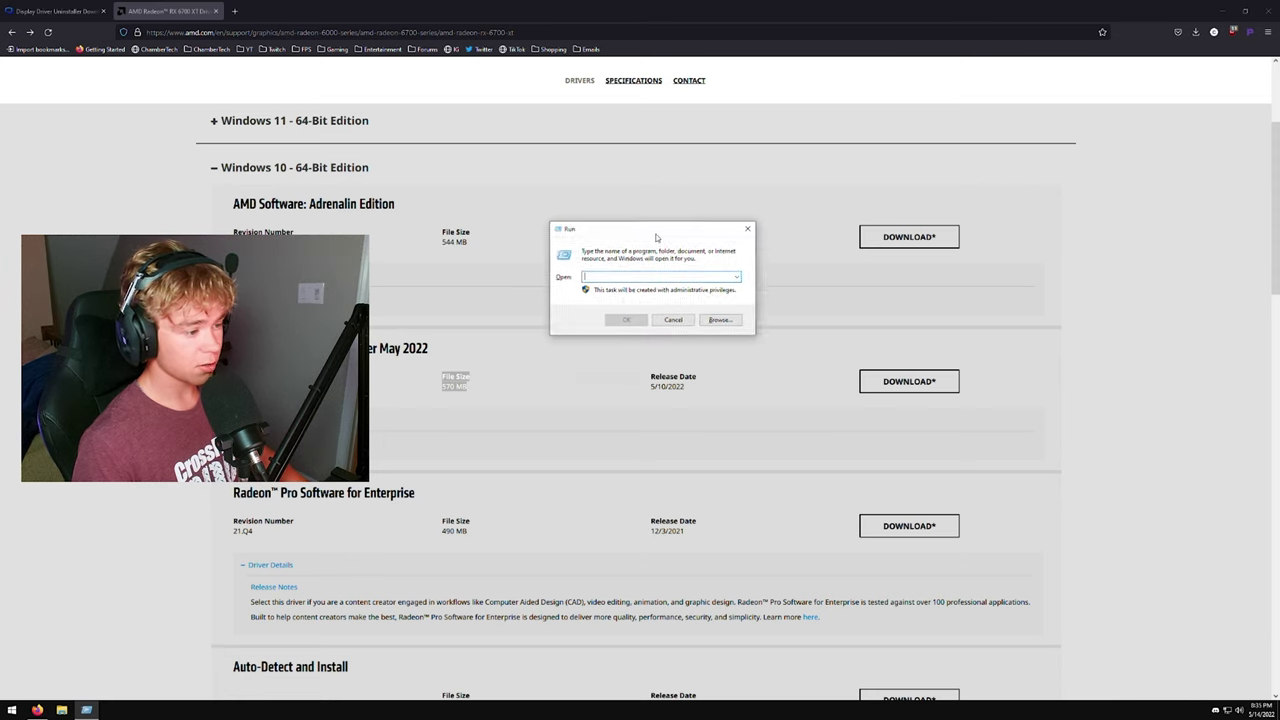
click(1219, 10)
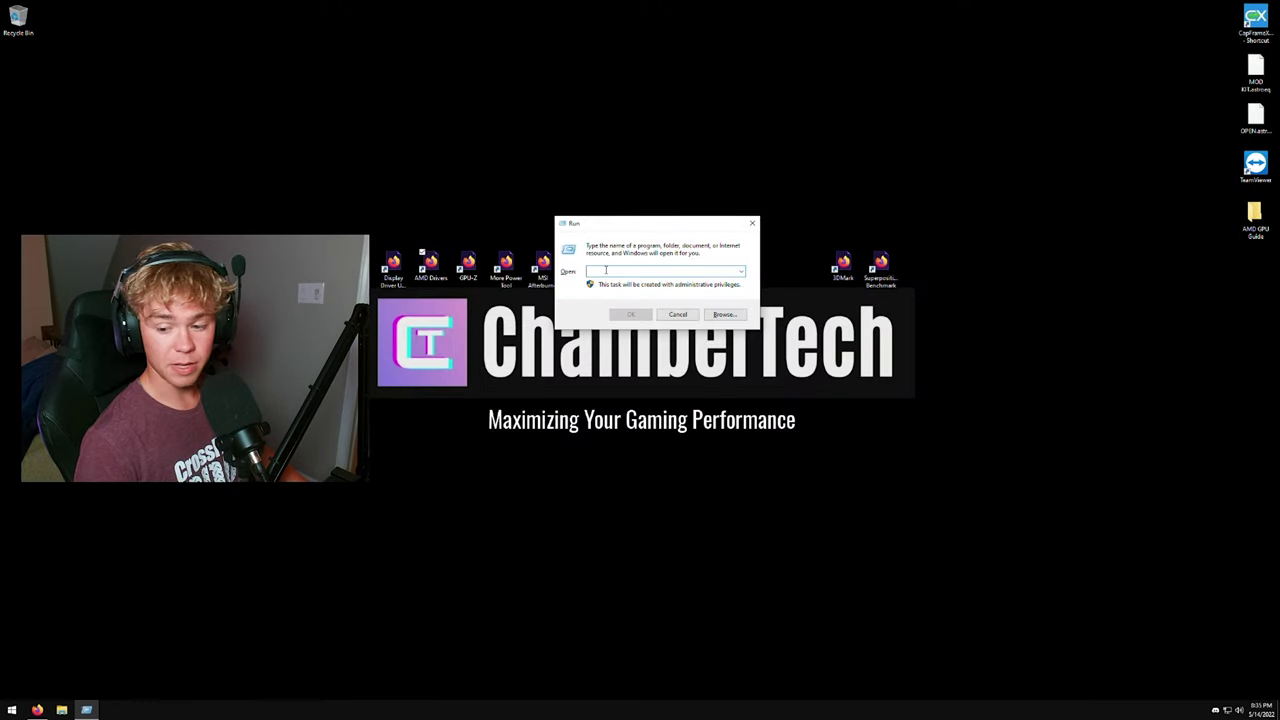
text(mscon)
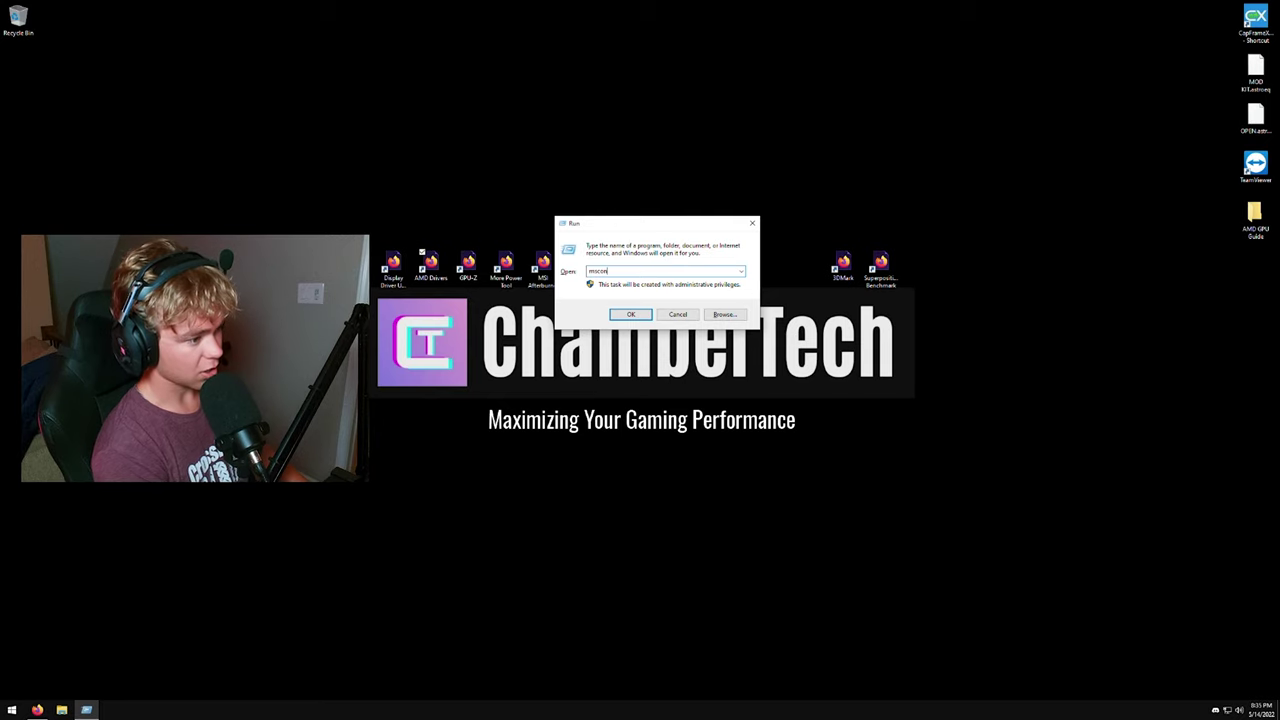
text(fig)
key(Return)
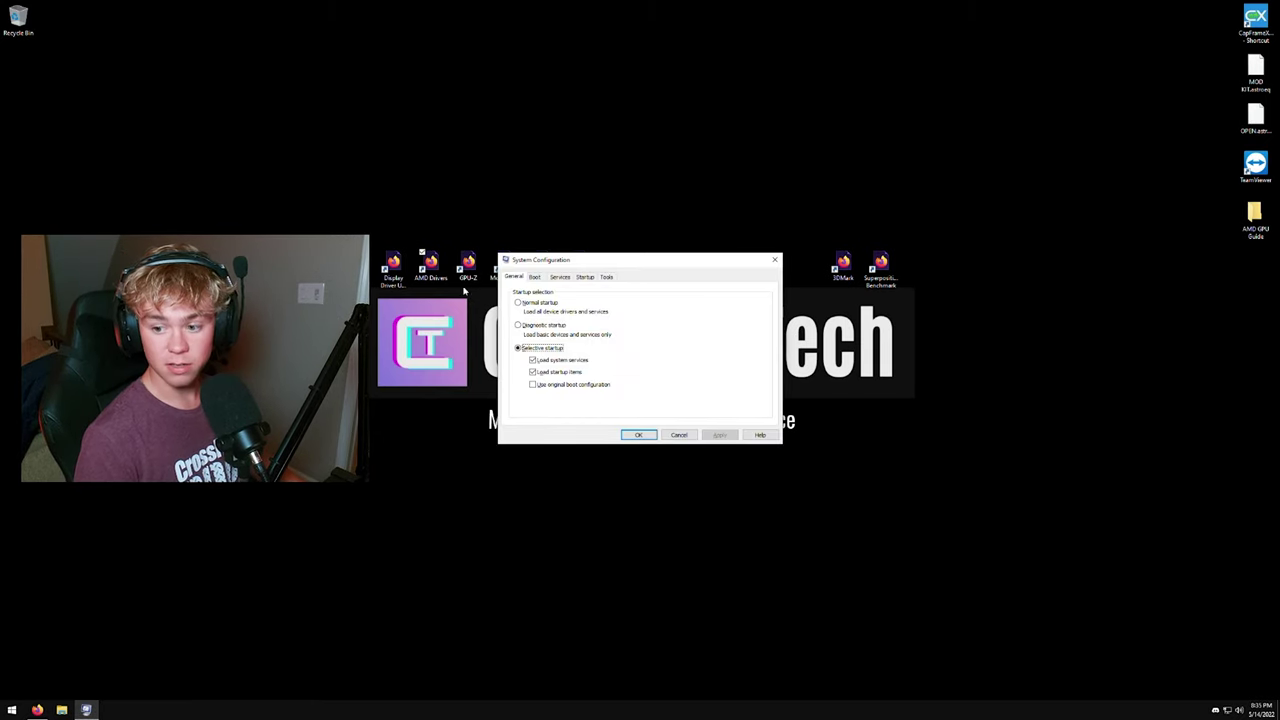
click(534, 277)
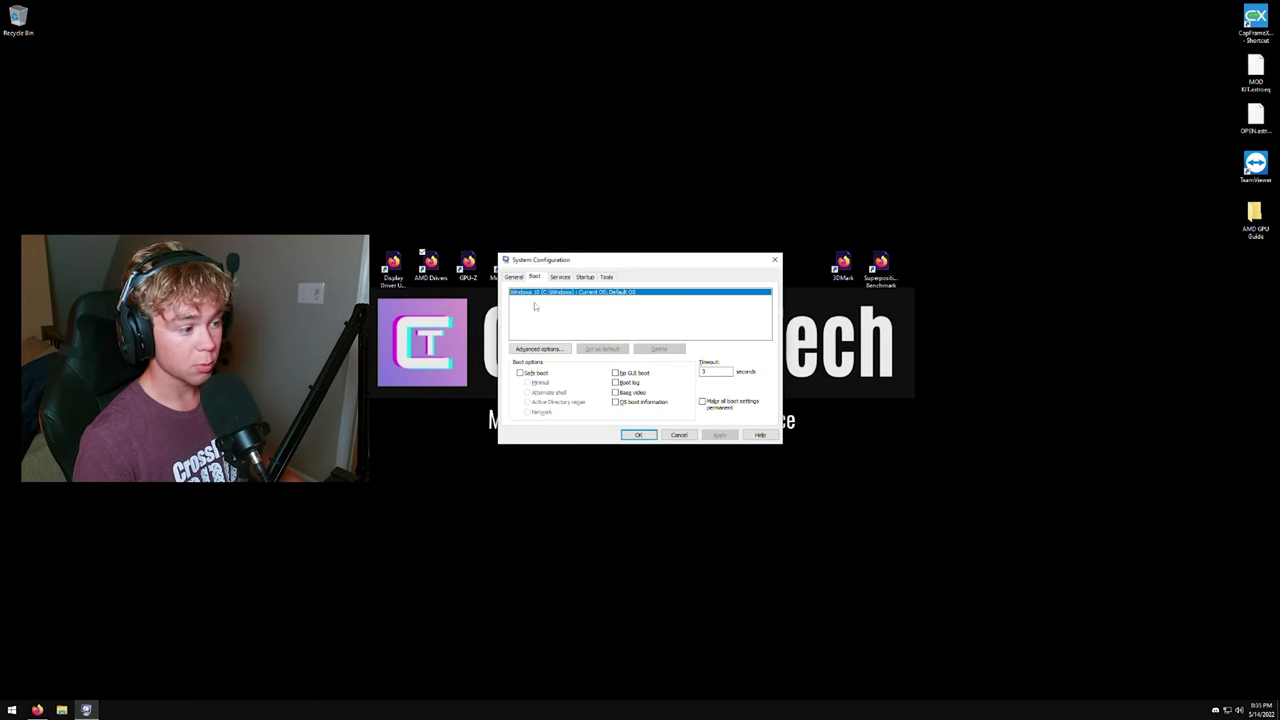
click(520, 372)
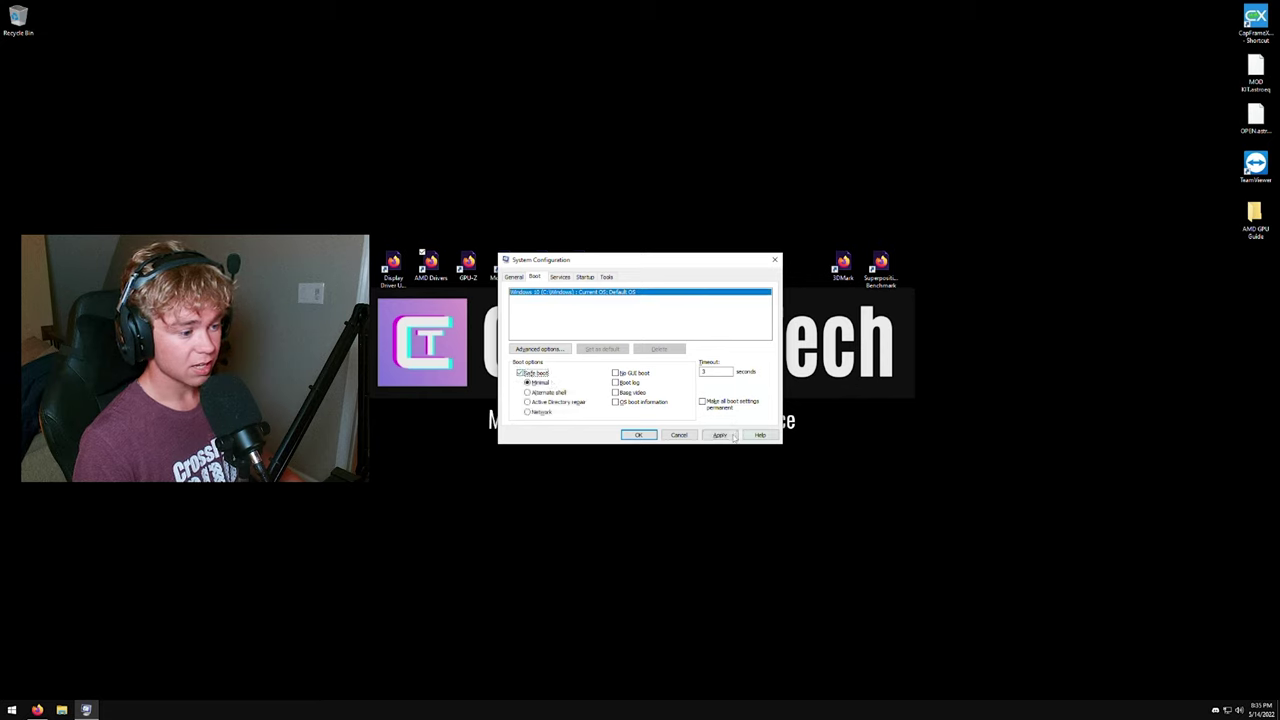
click(627, 438)
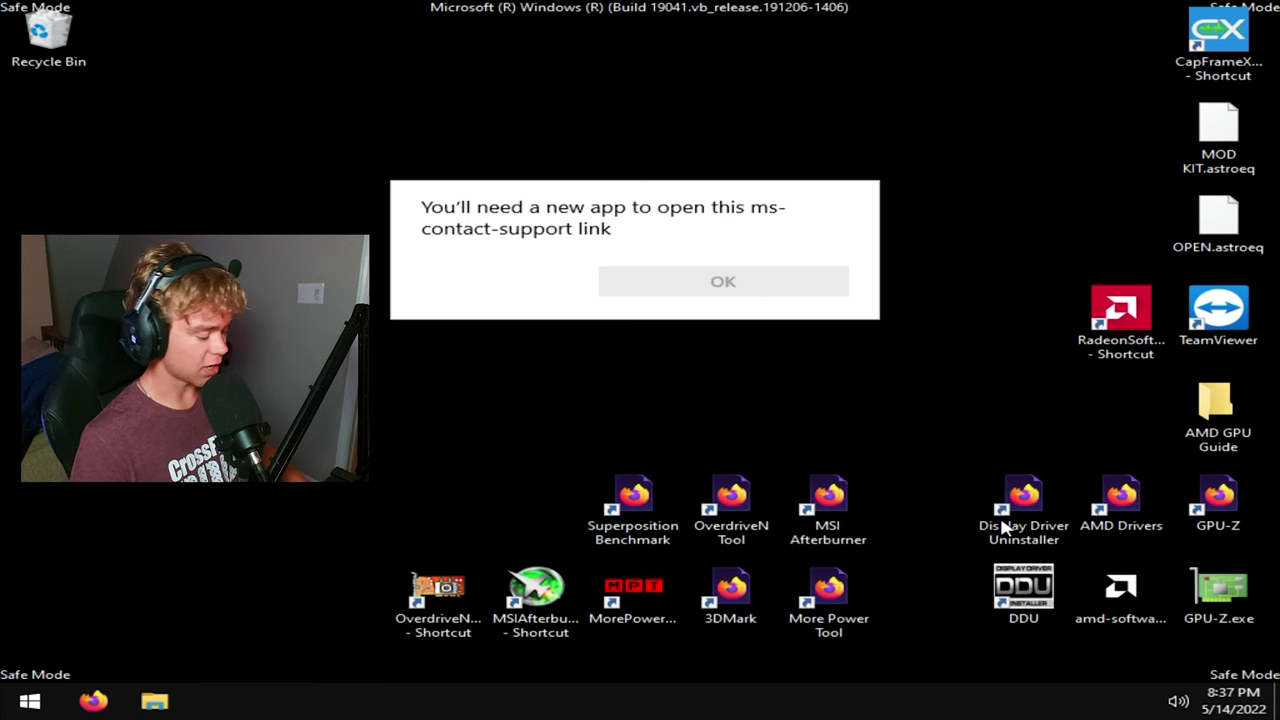
- Run msconfig, uncheck Safe boot, Apply and OK, then exit without restarting
key(super+r)
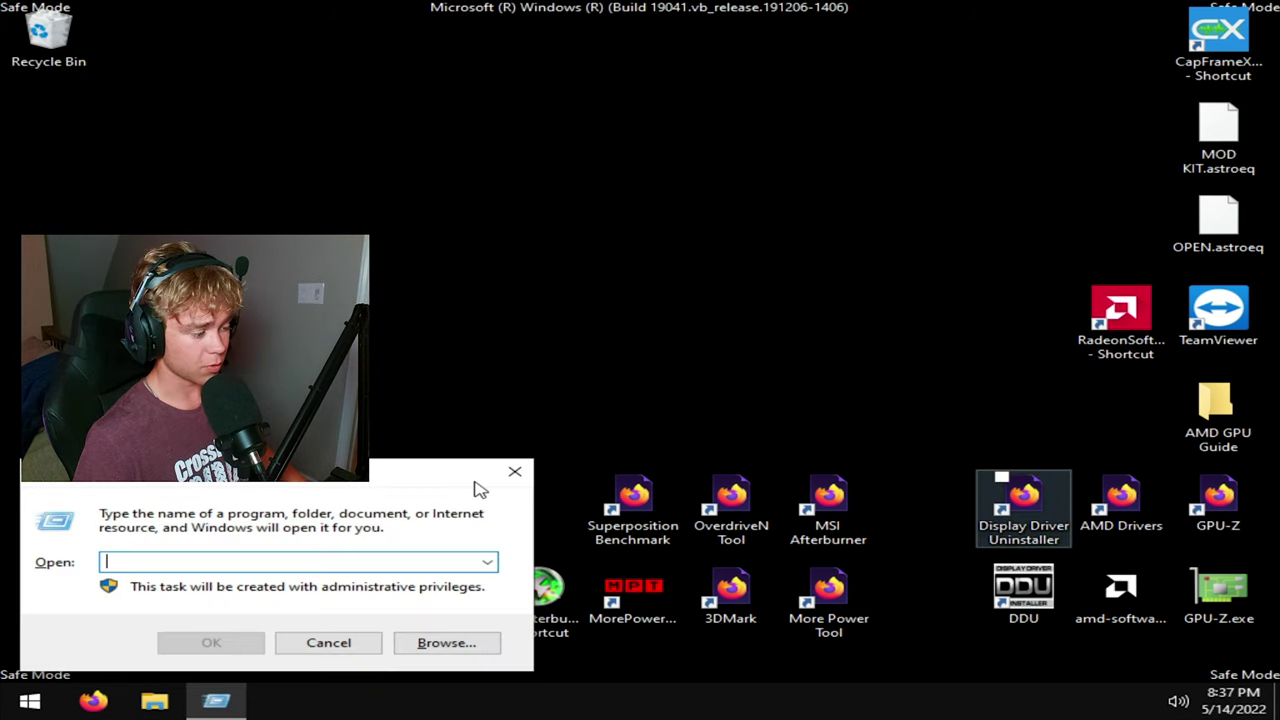
drag(150, 492, 513, 226)
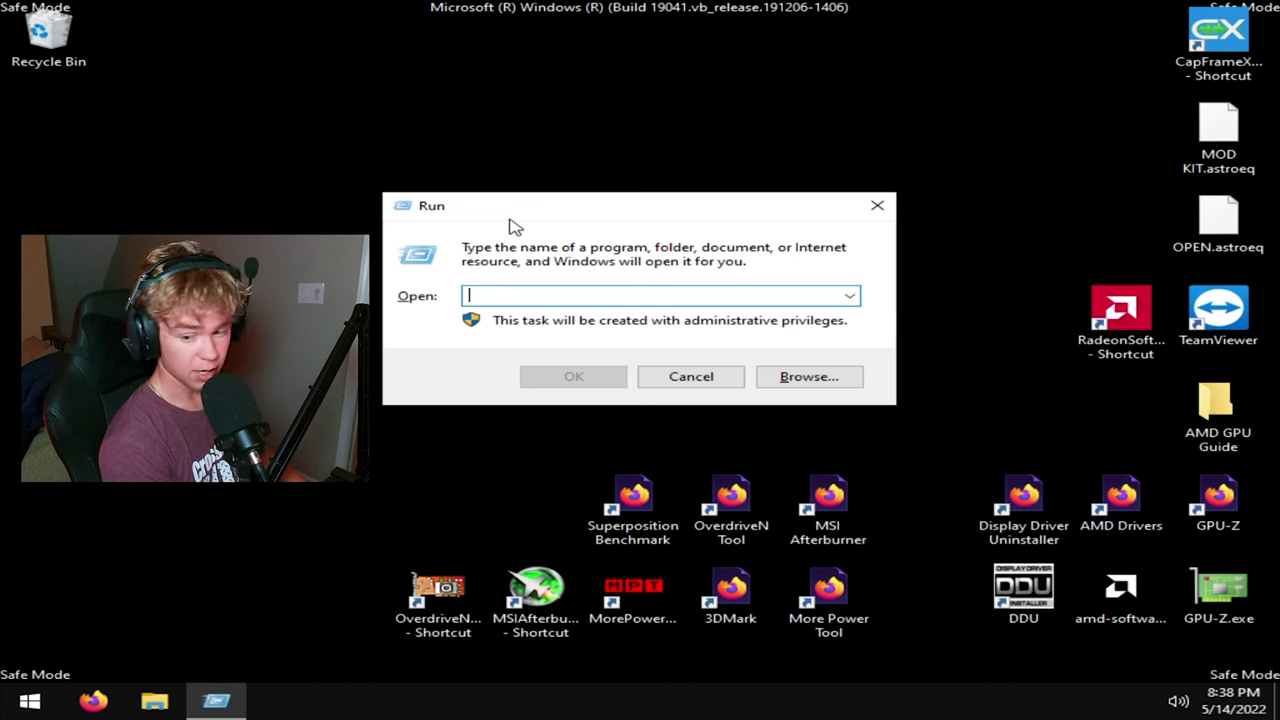
text(msconfig)
key(Return)
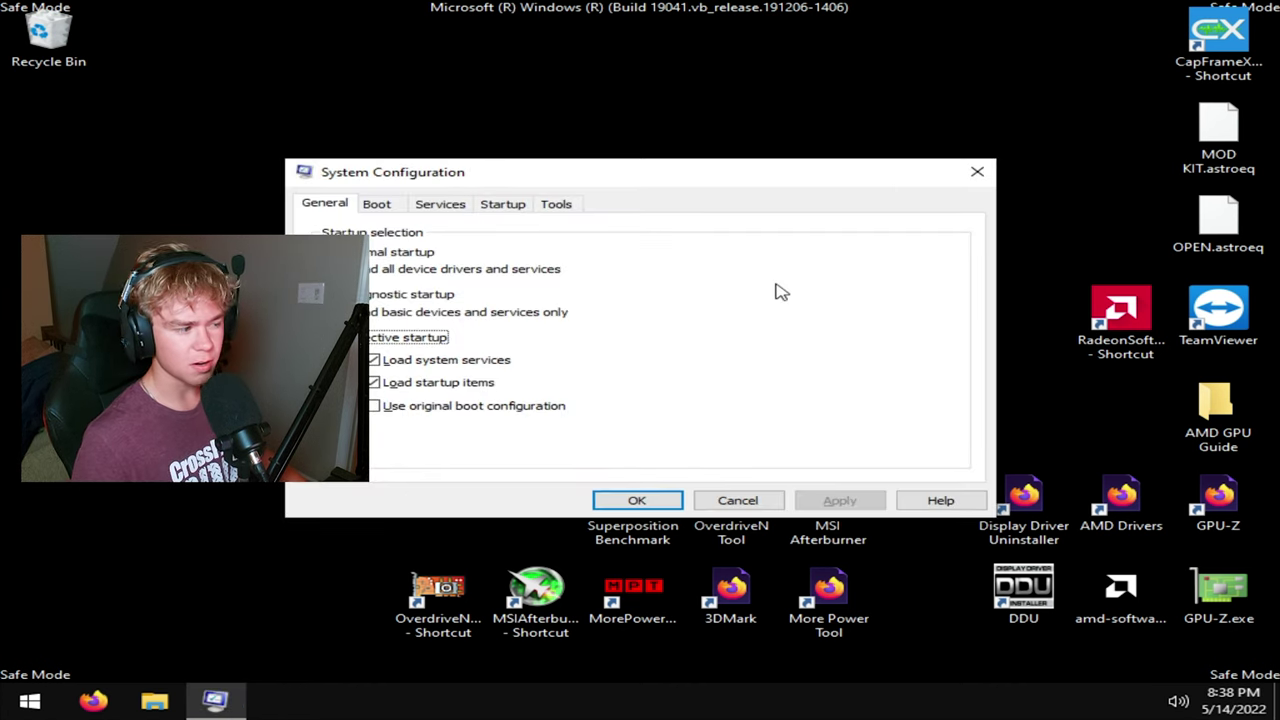
click(374, 205)
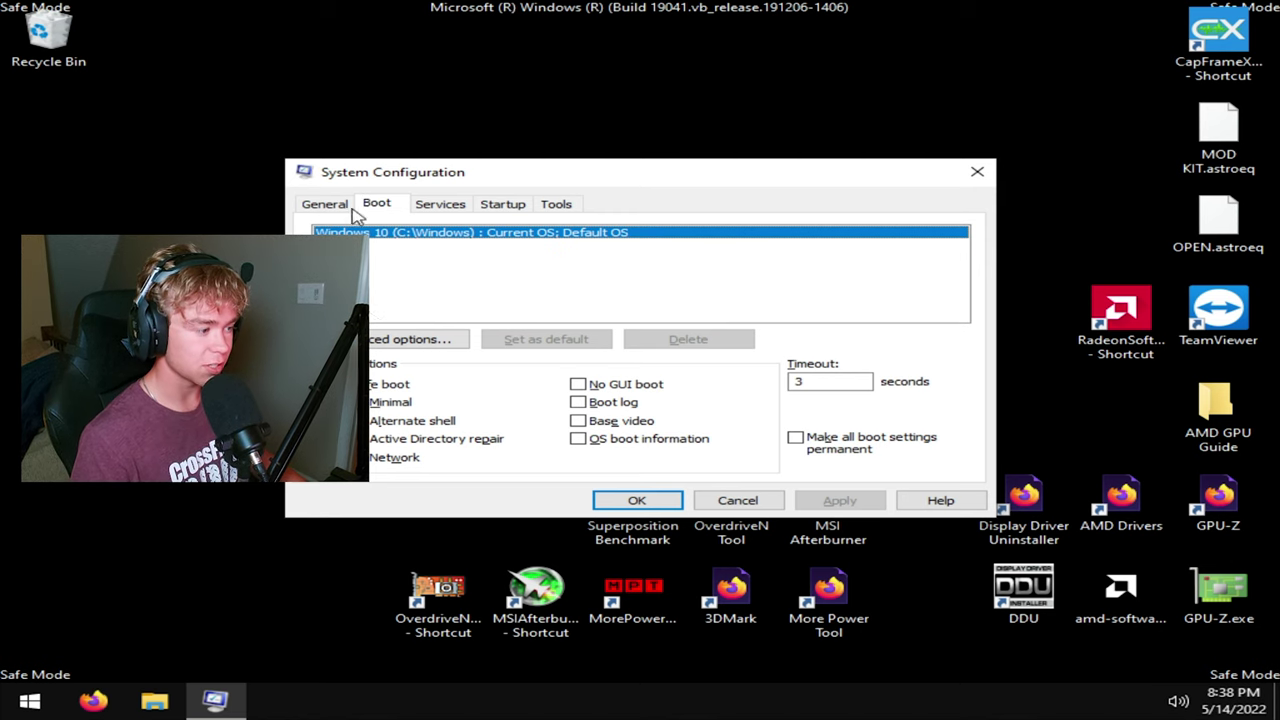
click(340, 384)
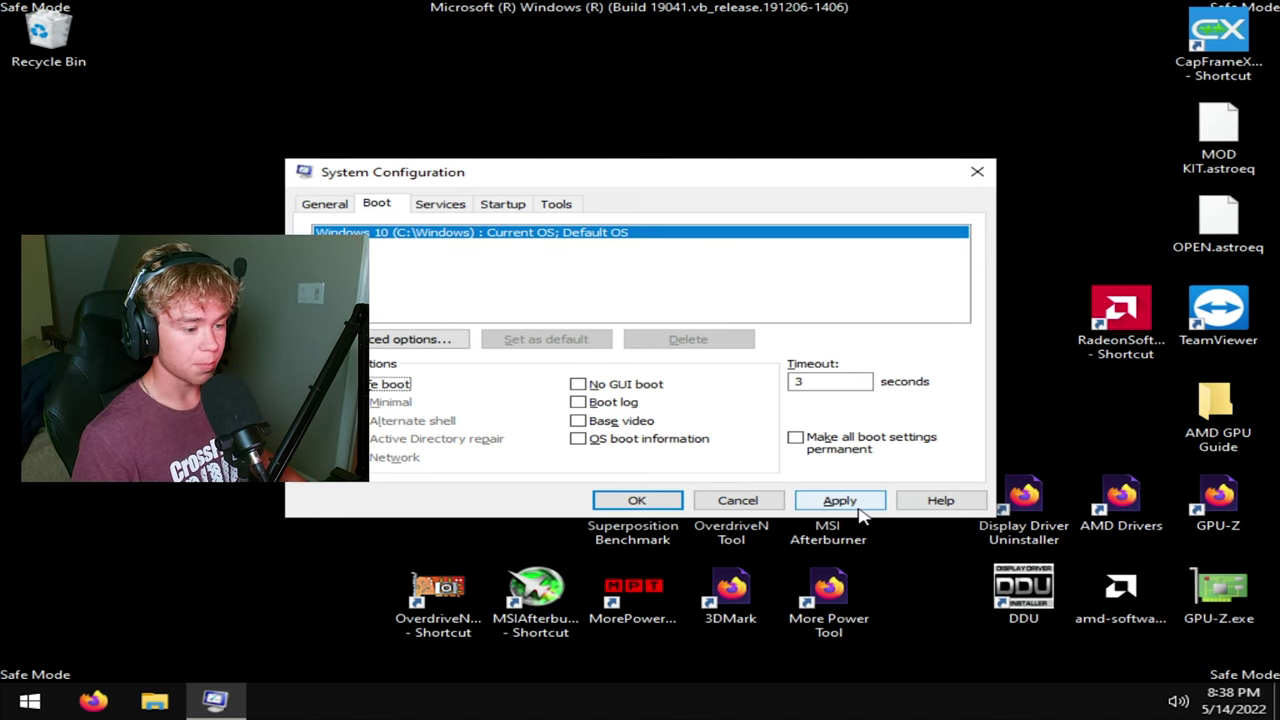
click(840, 500)
click(609, 503)
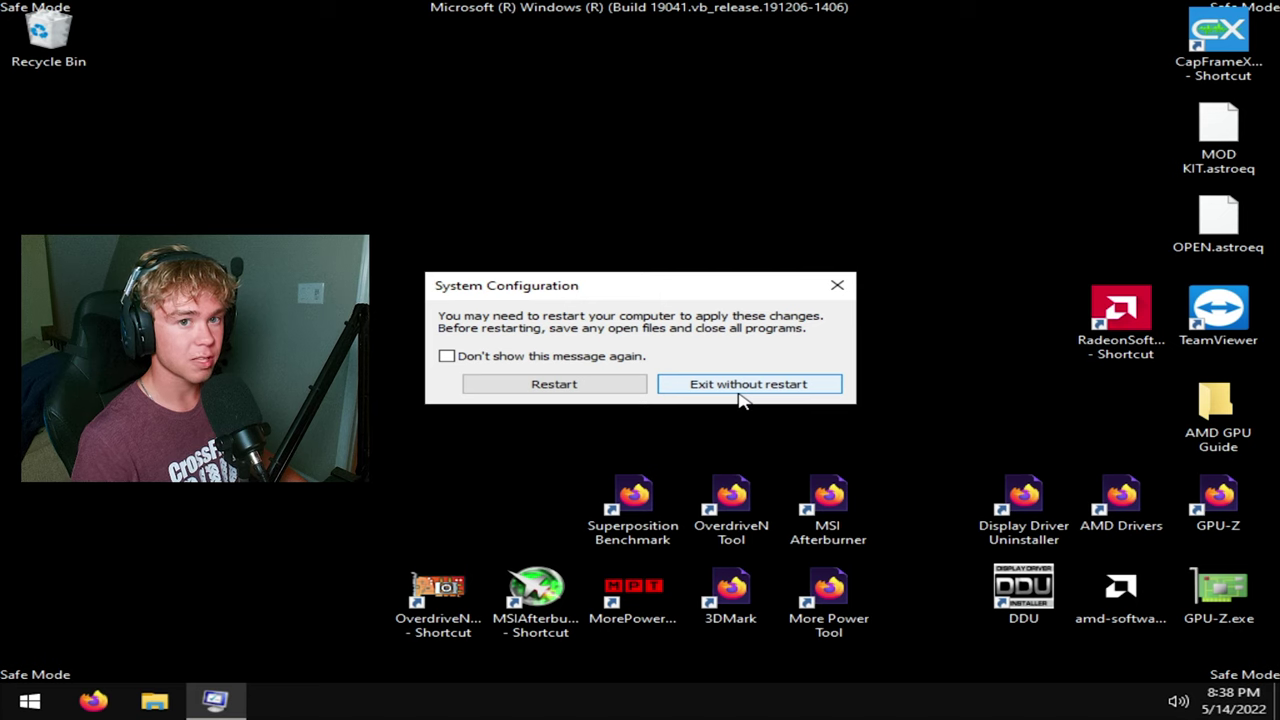
click(740, 386)
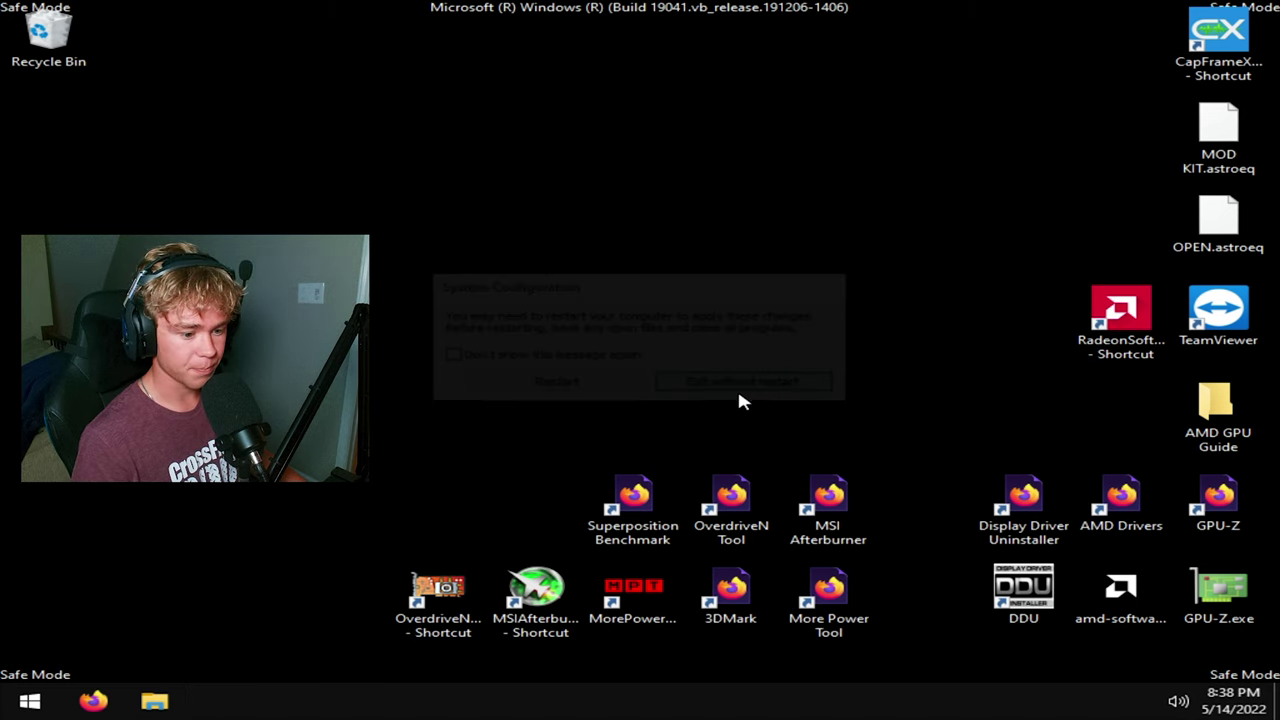
- Launch Display Driver Uninstaller and review its Options window before closing it
double_click(1045, 595)
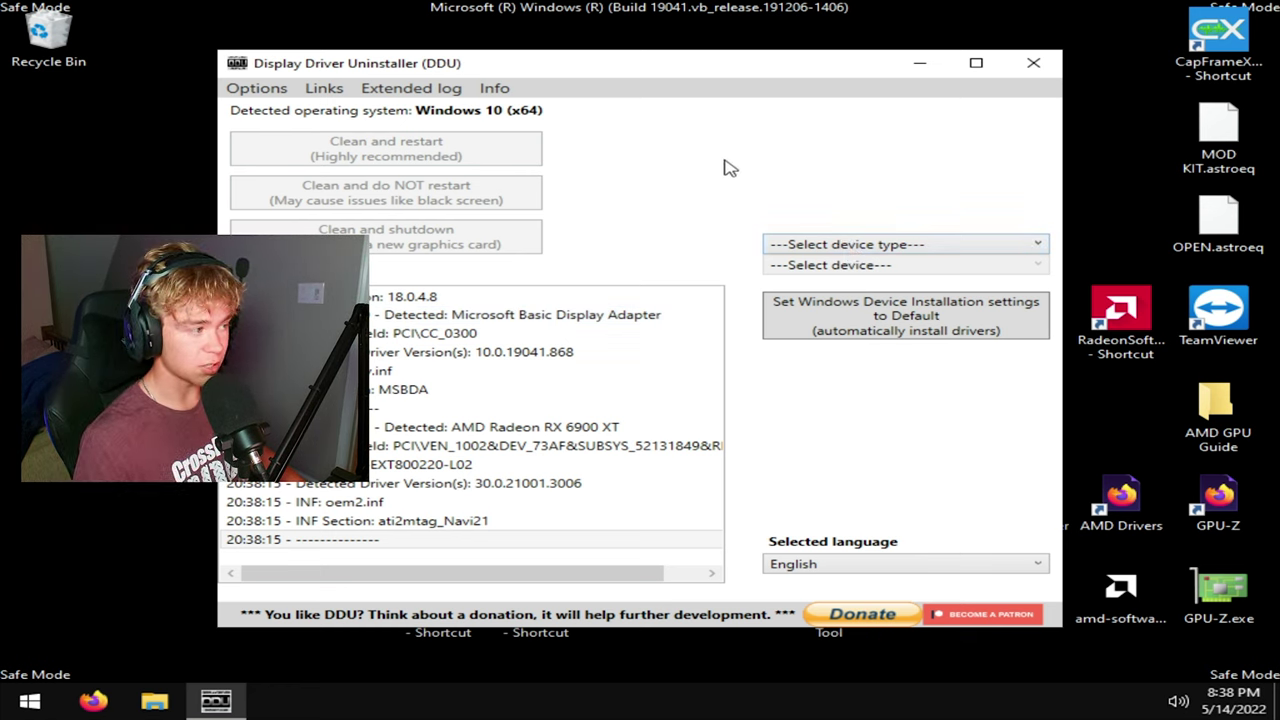
click(251, 89)
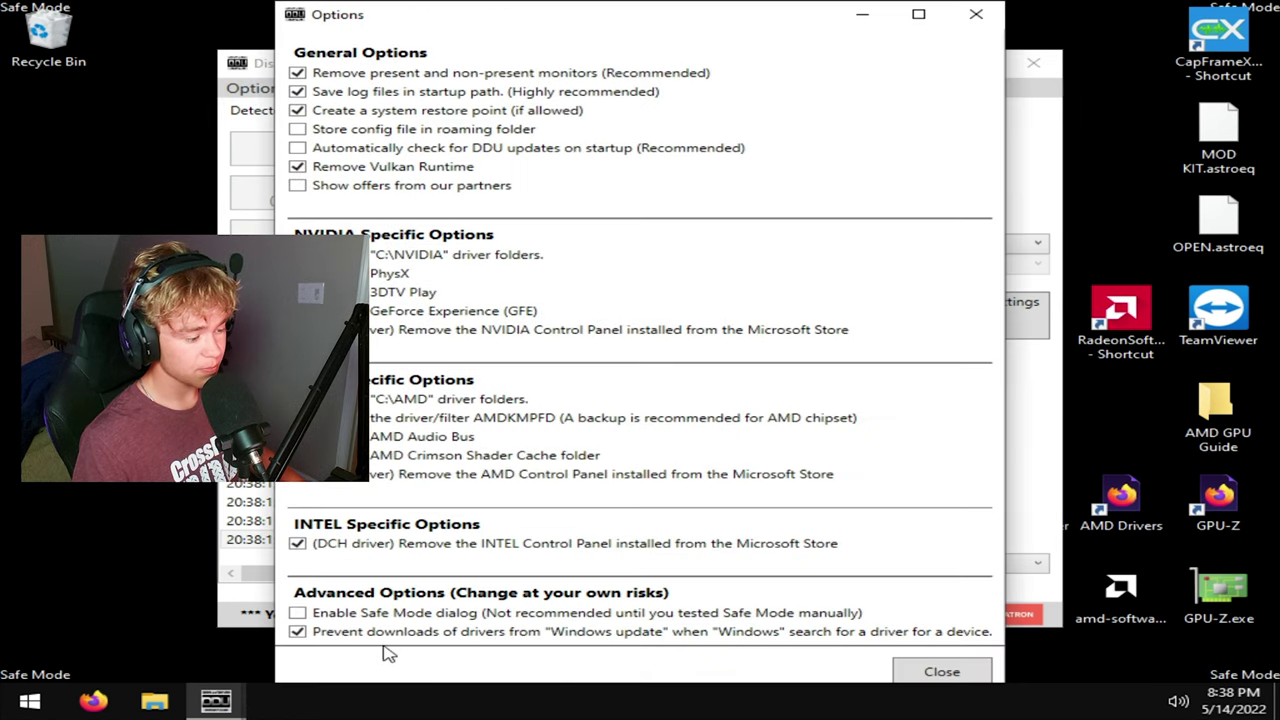
mouse_move(443, 638)
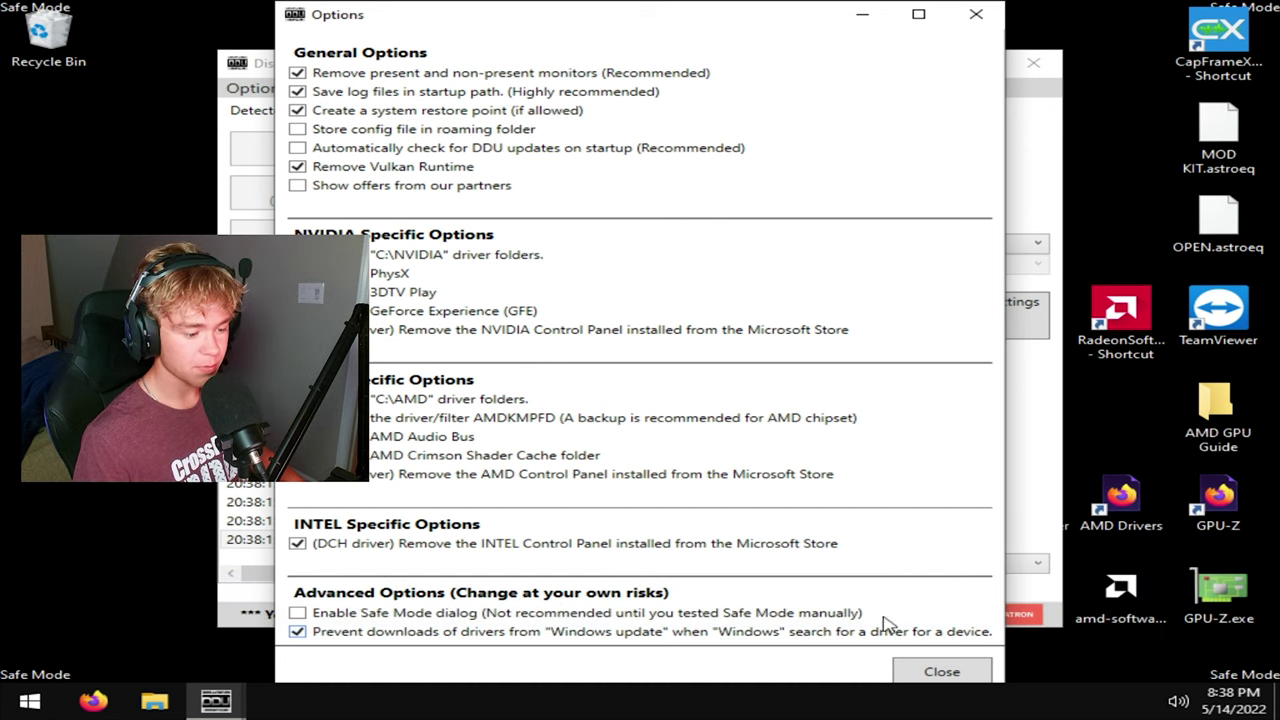
click(912, 675)
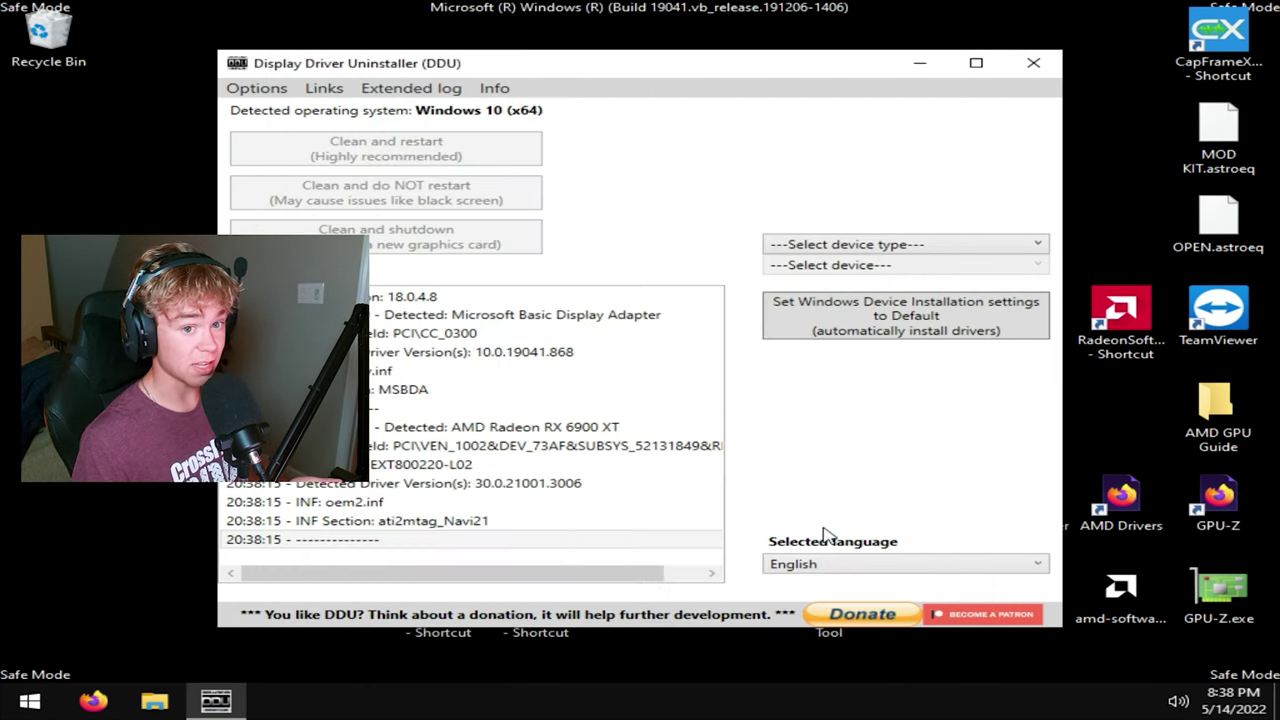
click(812, 248)
- Set device type GPU and vendor AMD, then run Clean and restart
click(808, 303)
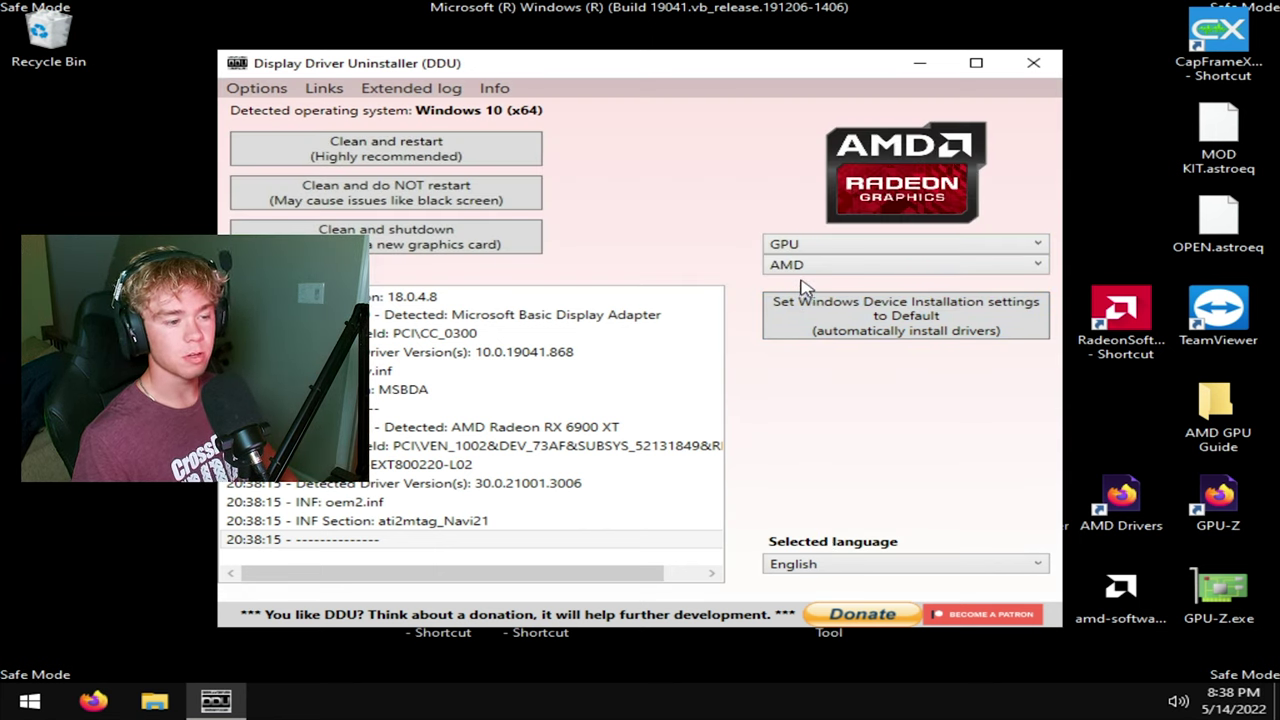
click(800, 272)
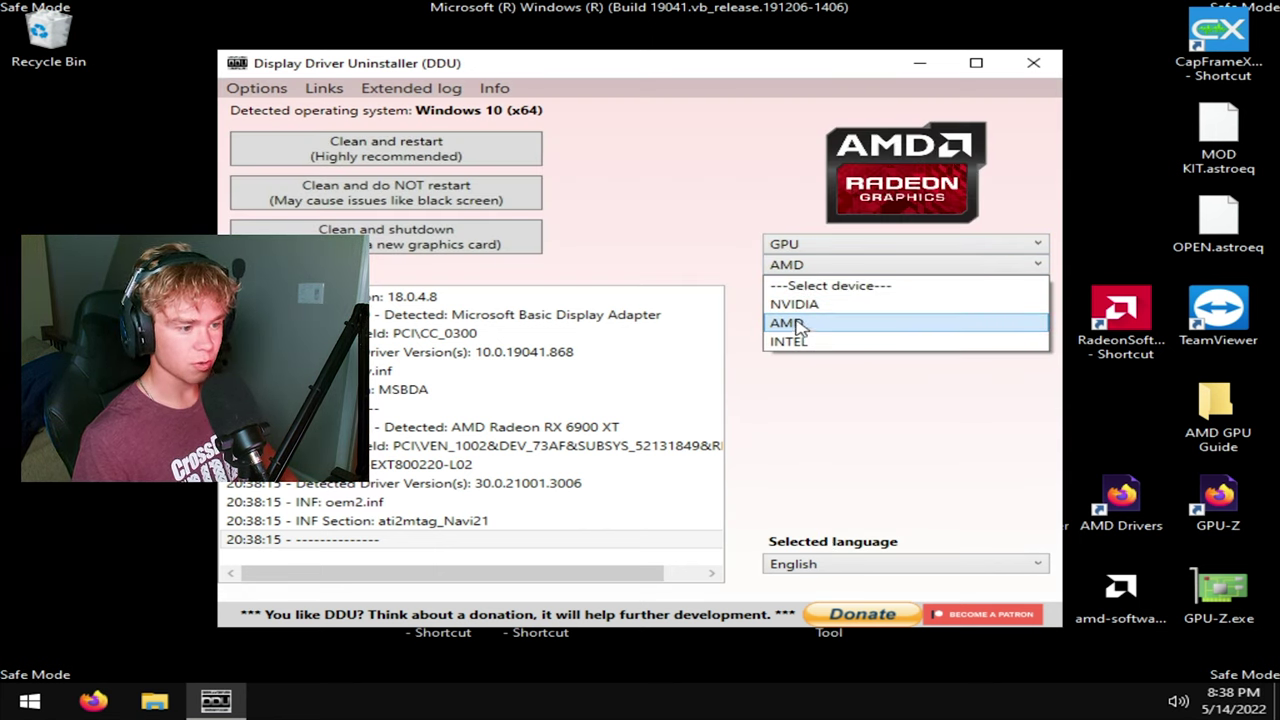
click(806, 300)
click(806, 266)
click(790, 341)
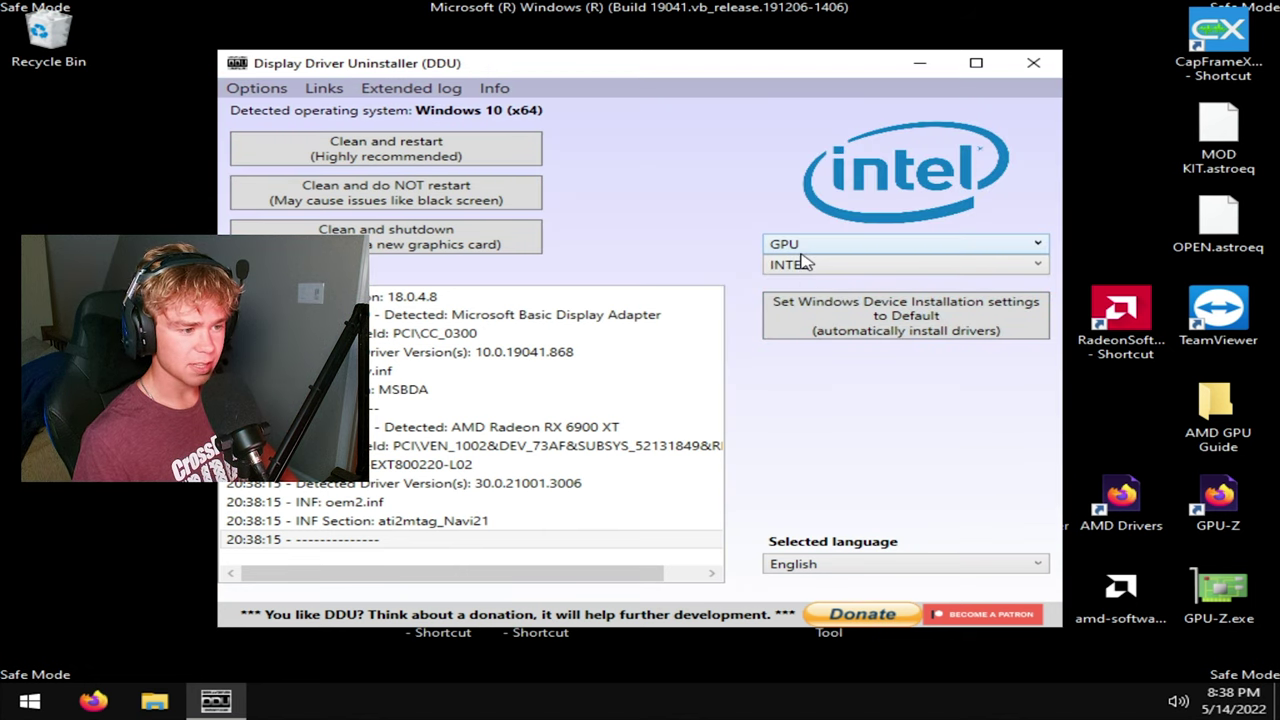
click(806, 266)
click(812, 322)
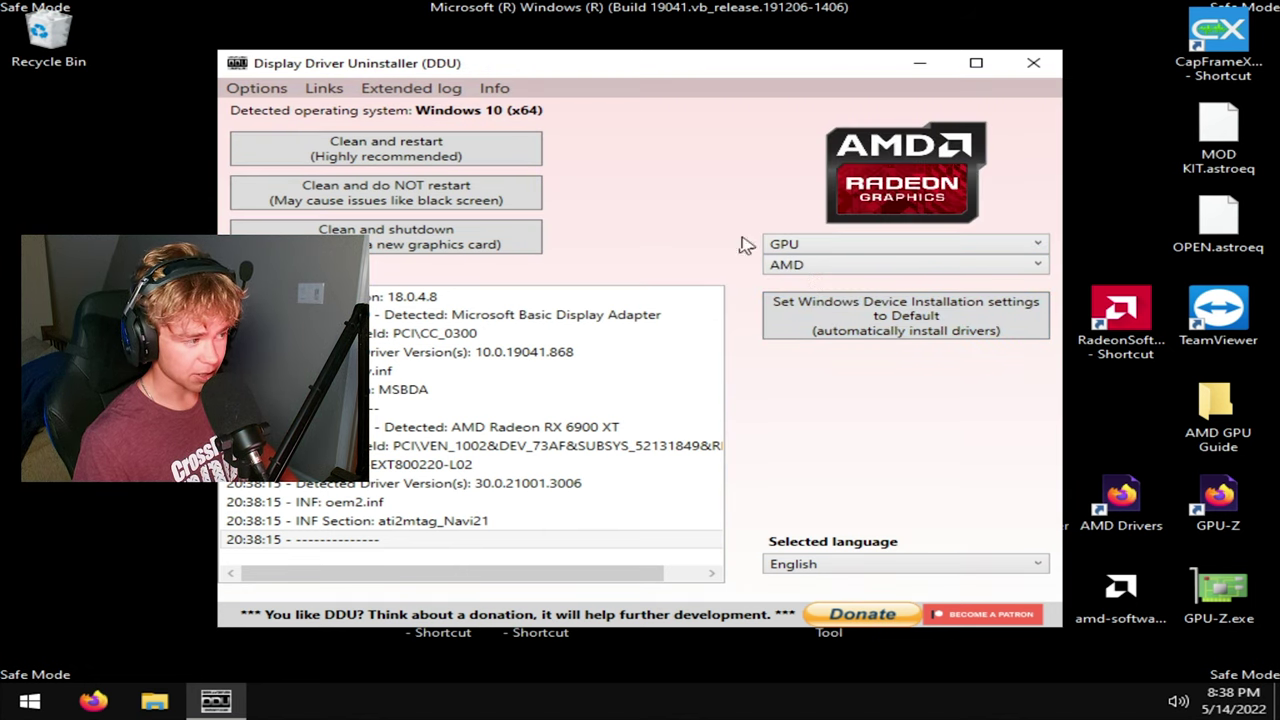
click(364, 152)
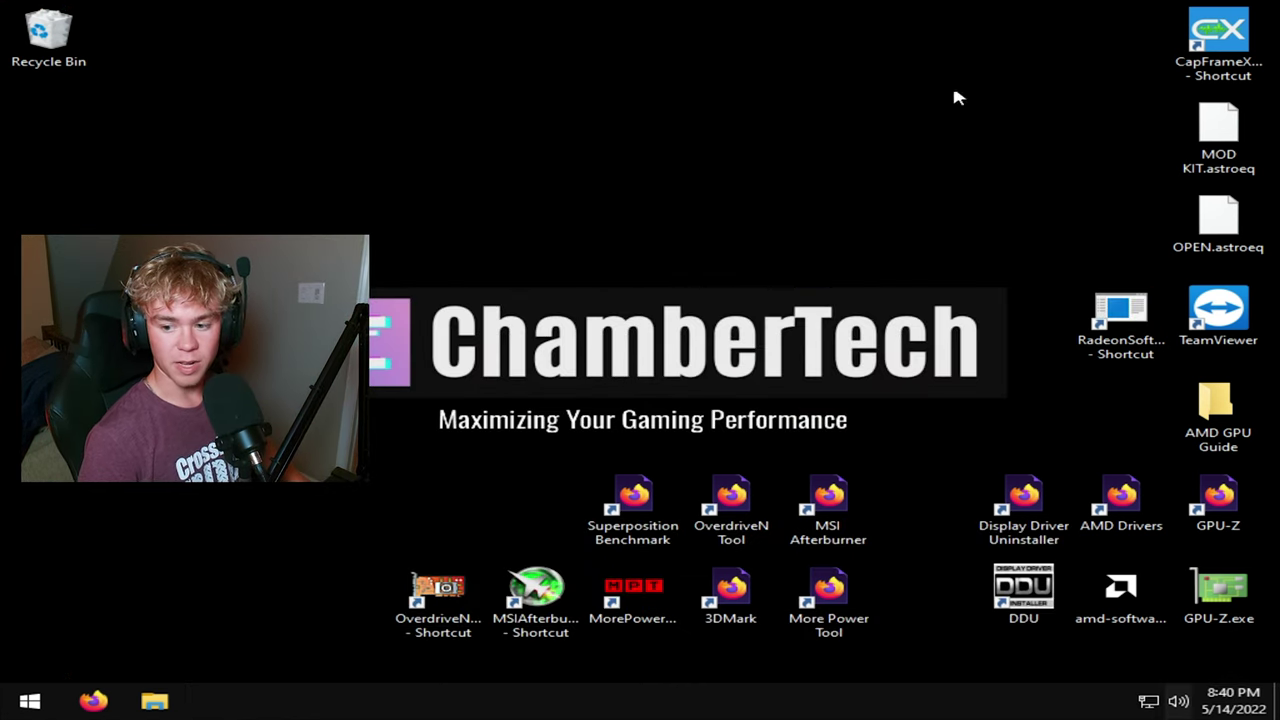
- Launch the amd-software installer package and extract it to the default destination folder
right_click(558, 181)
mouse_move(580, 222)
click(620, 233)
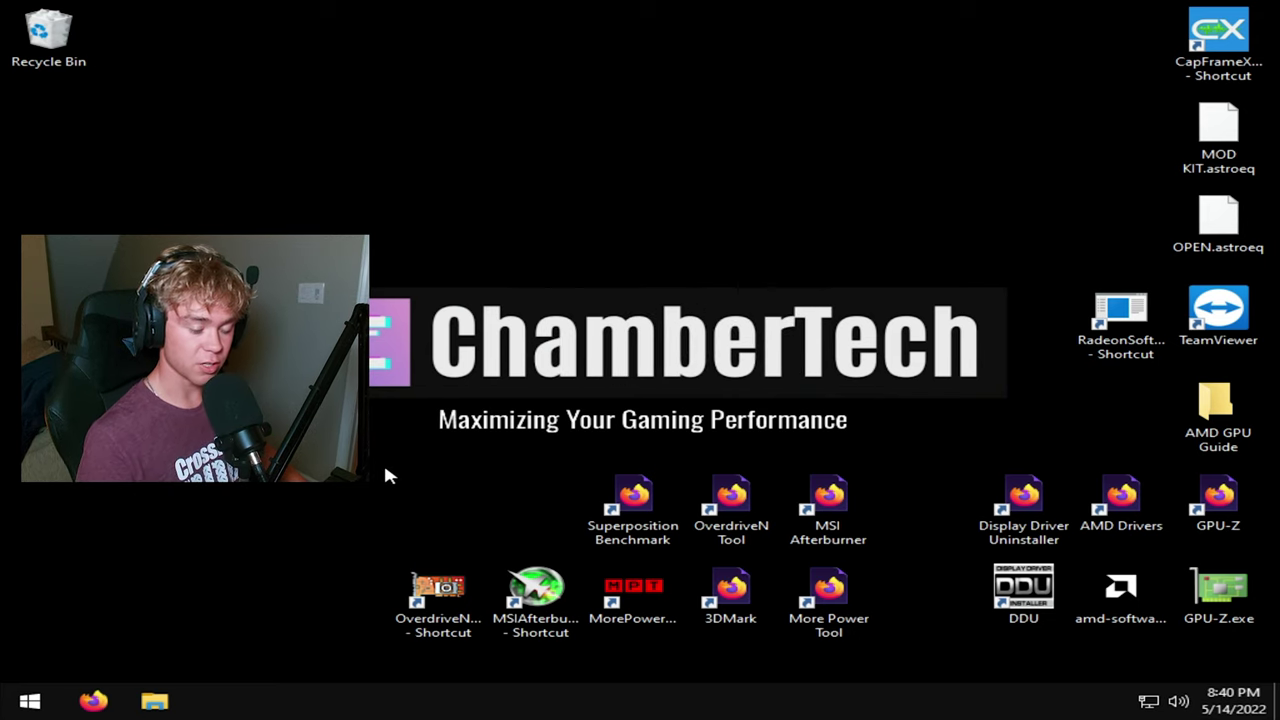
double_click(1145, 598)
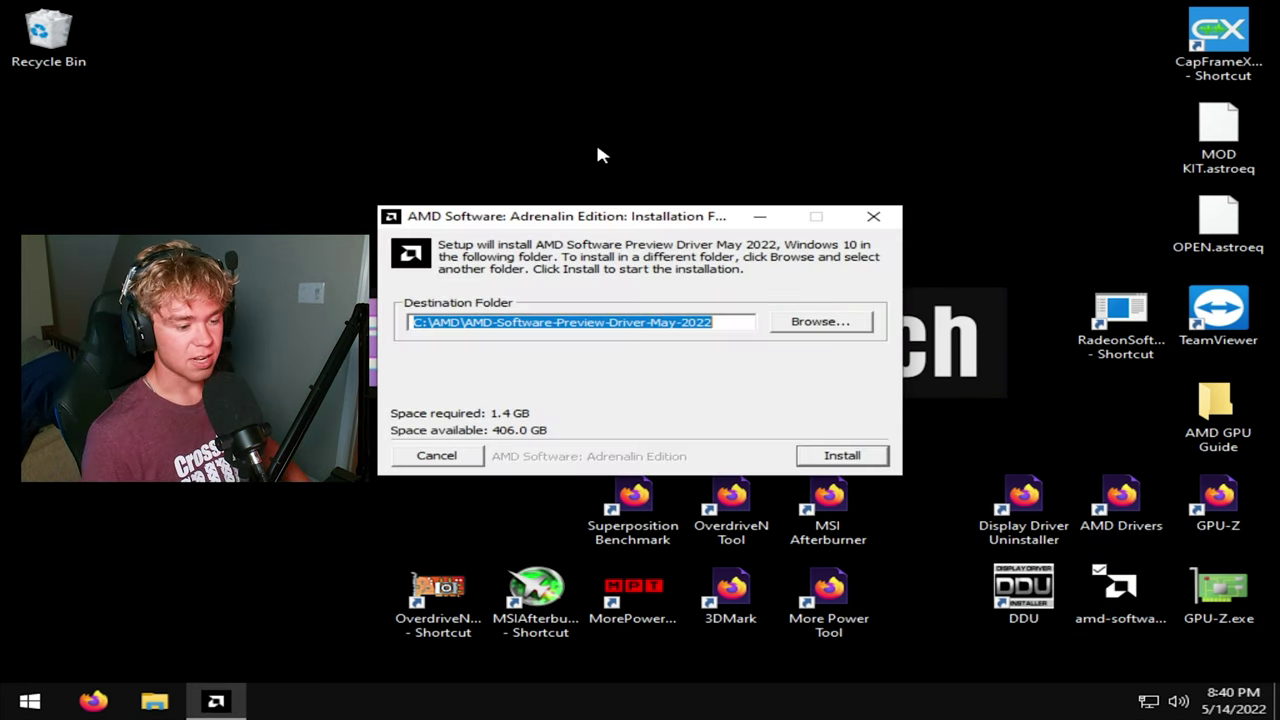
click(833, 460)
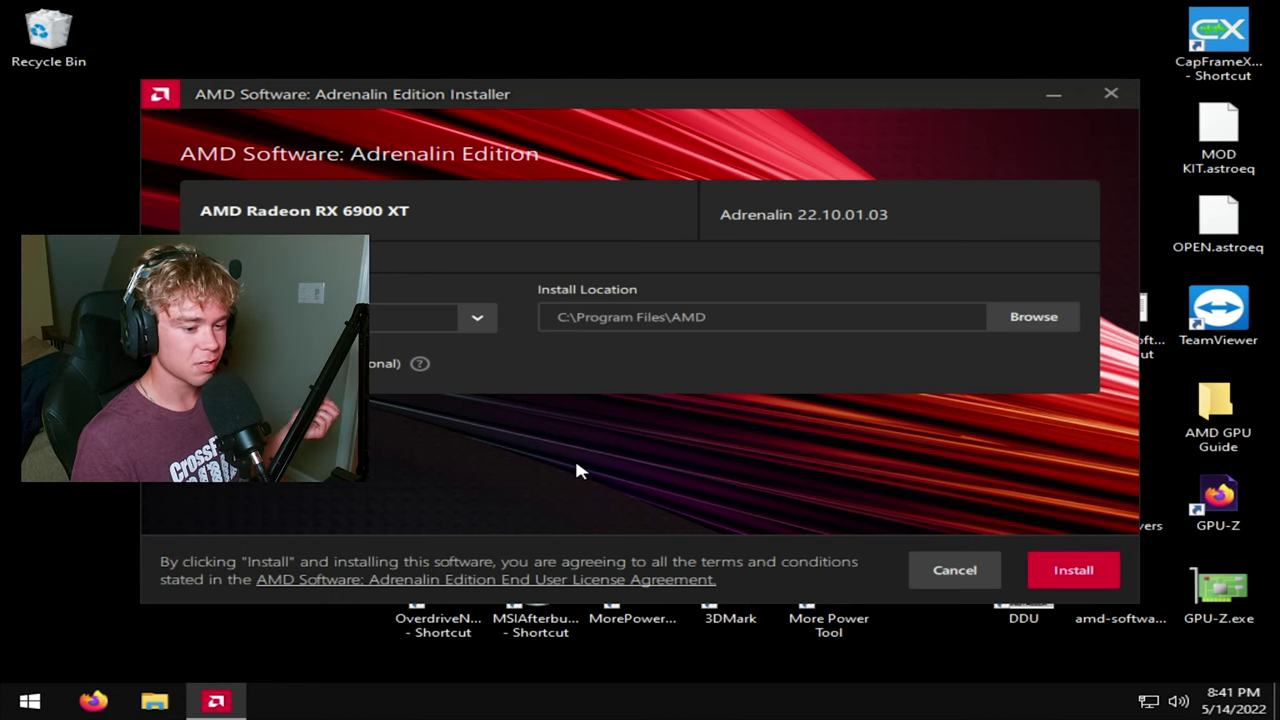
- Install Adrenalin 22.10.01.03 into C:\Program Files\AMD and restart the PC when prompted
click(1094, 567)
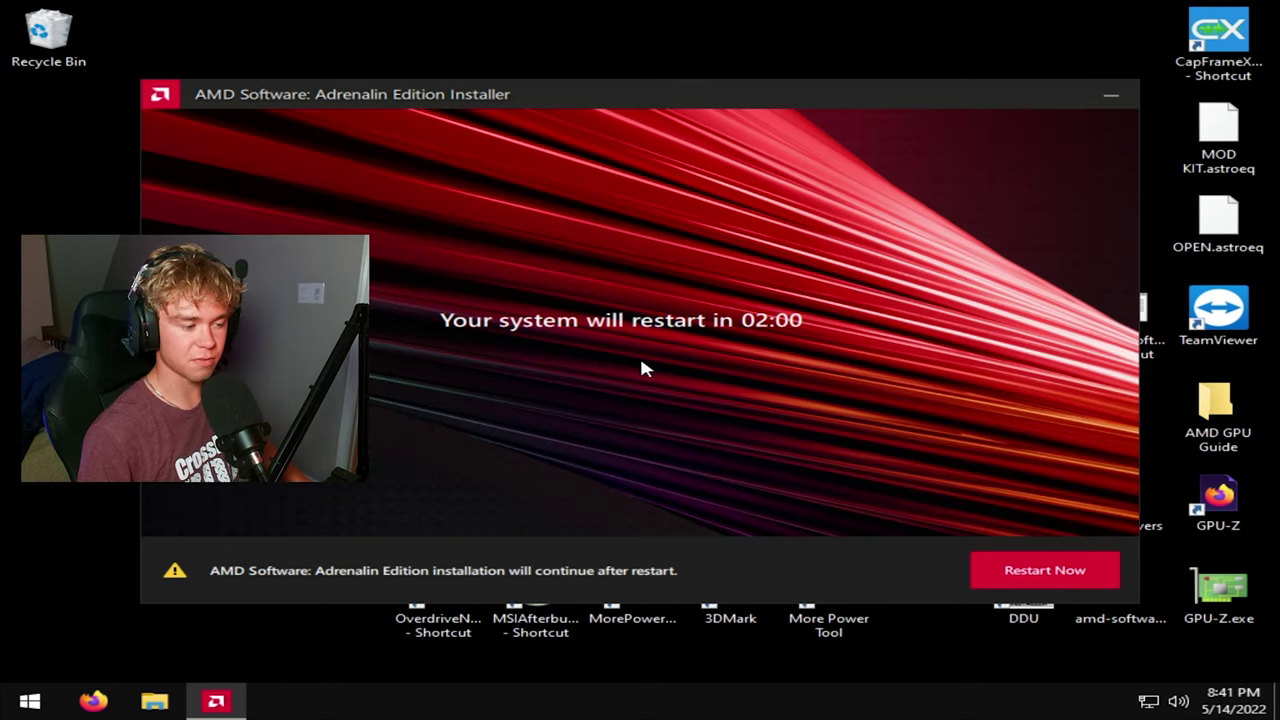
click(1078, 578)
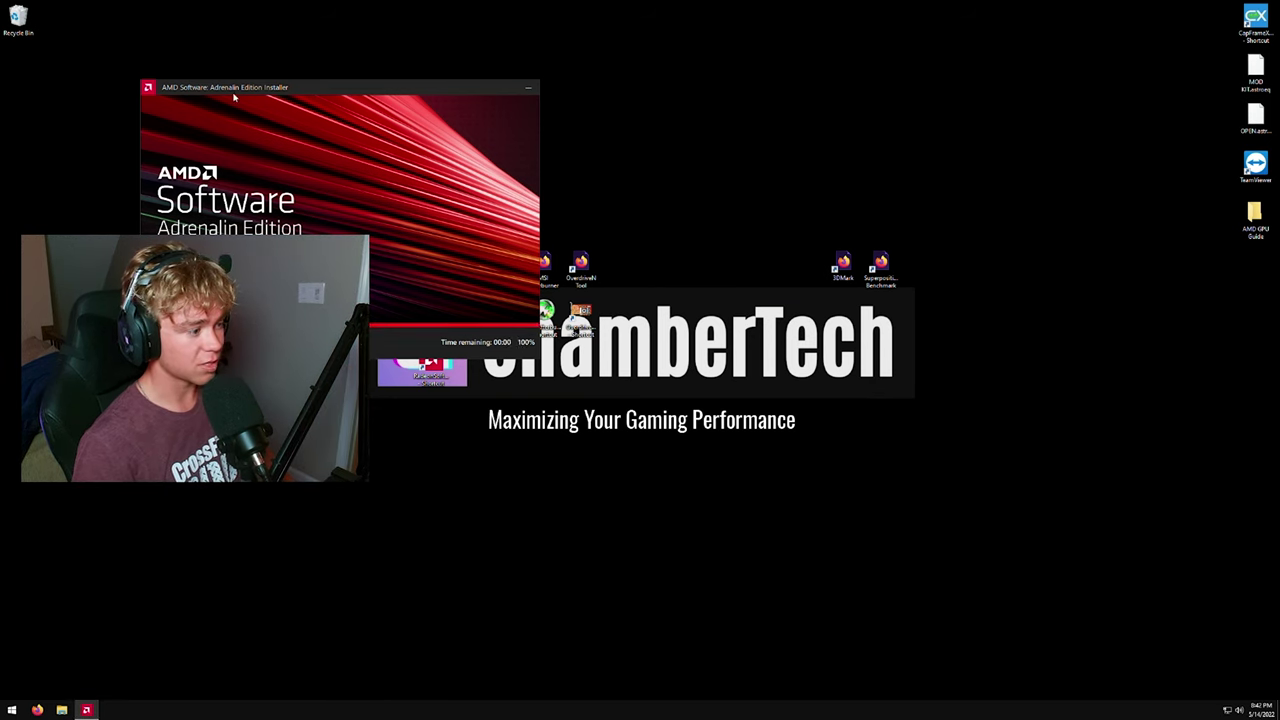
- Move the installer window right and turn off 'Allow AMD to collect anonymous usage information'
drag(234, 97, 563, 91)
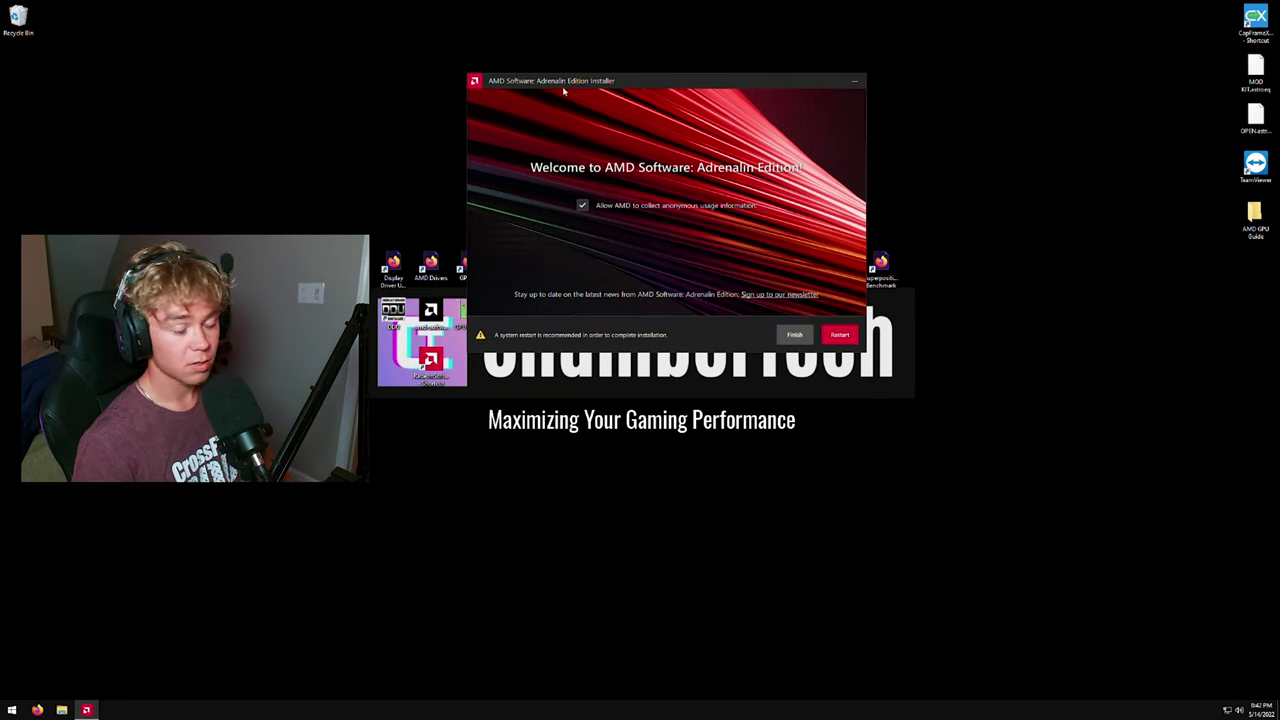
click(582, 206)
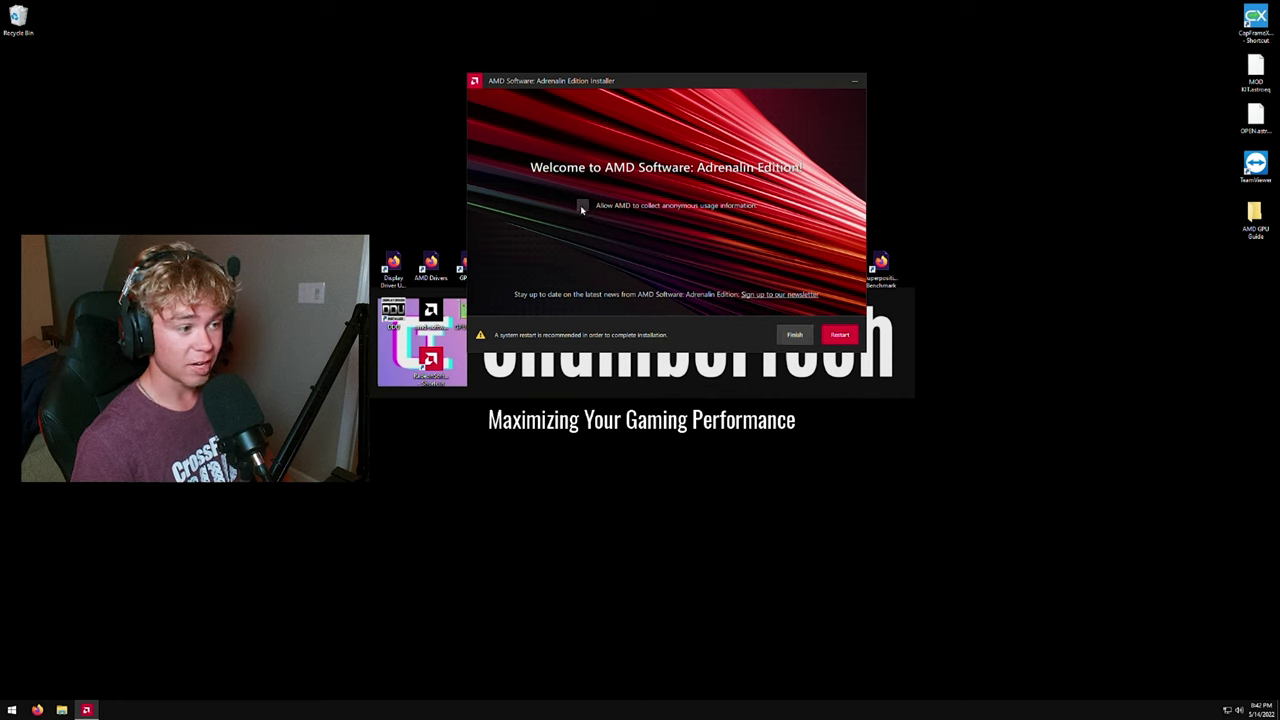